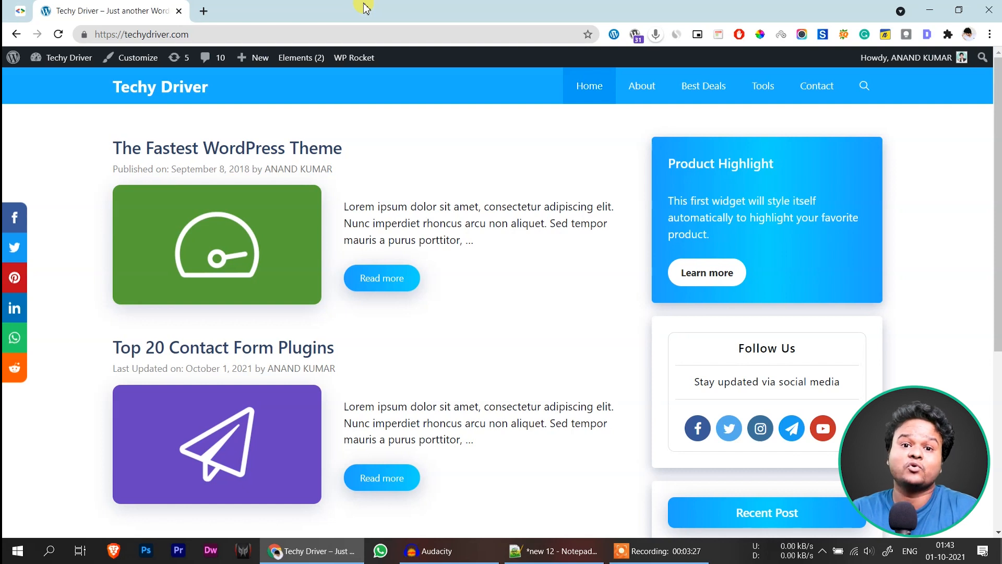
Copy the Techy Driver site address and open techydriver.com in a new incognito window
left_click(255, 29)
key("ctrl+c")
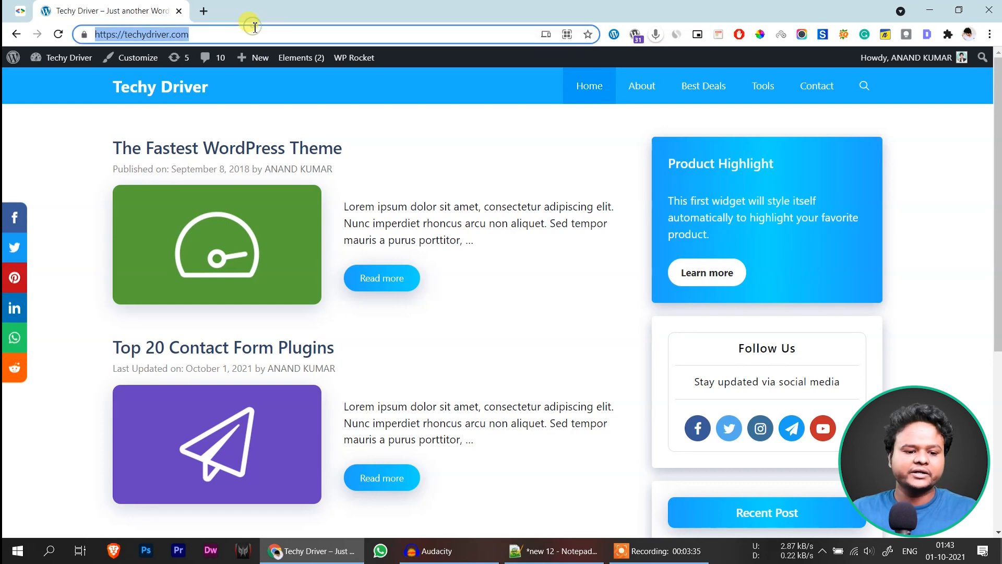
key("alt+Tab")
key("alt+Tab")
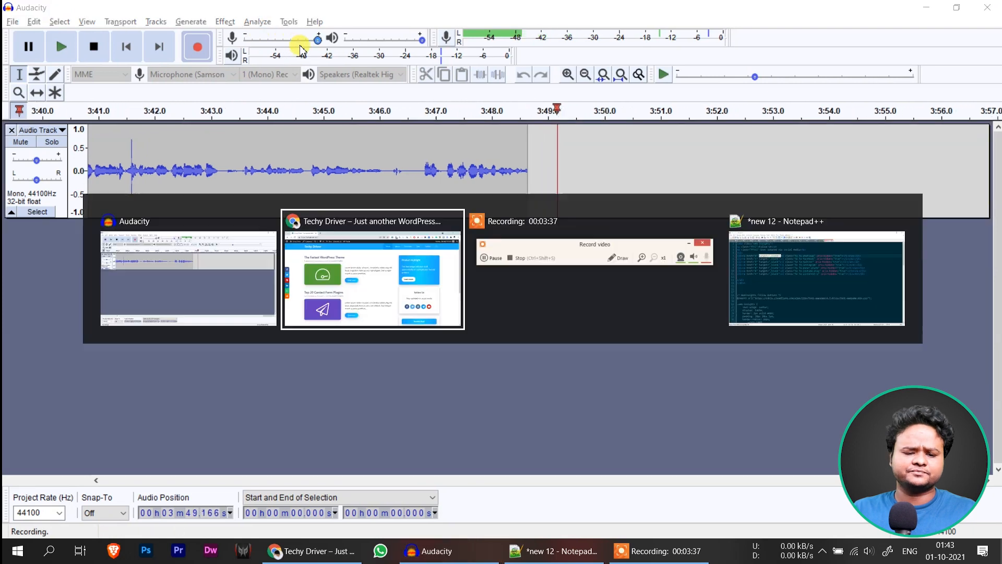
key("ctrl+shift+n")
key("ctrl+v")
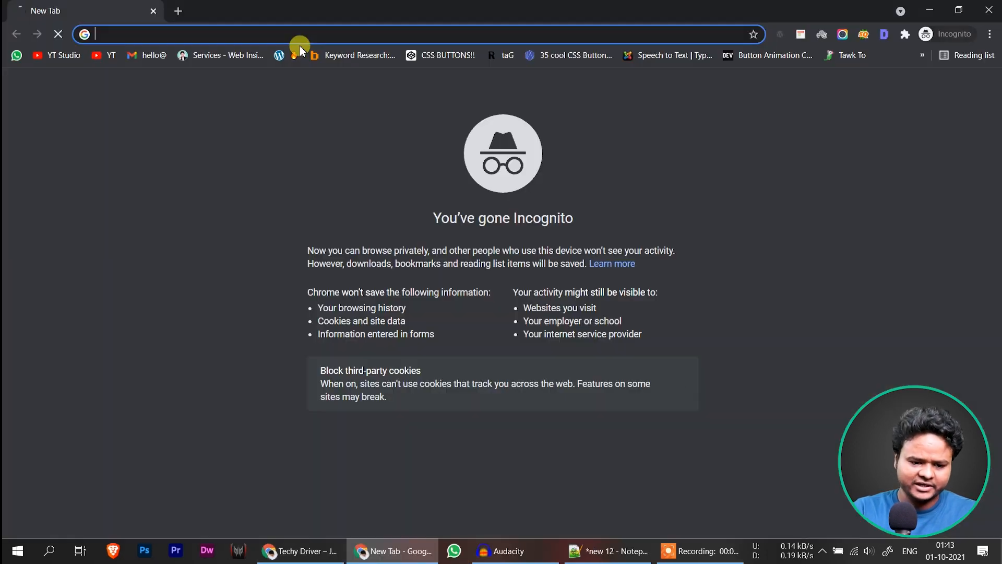
key("Return")
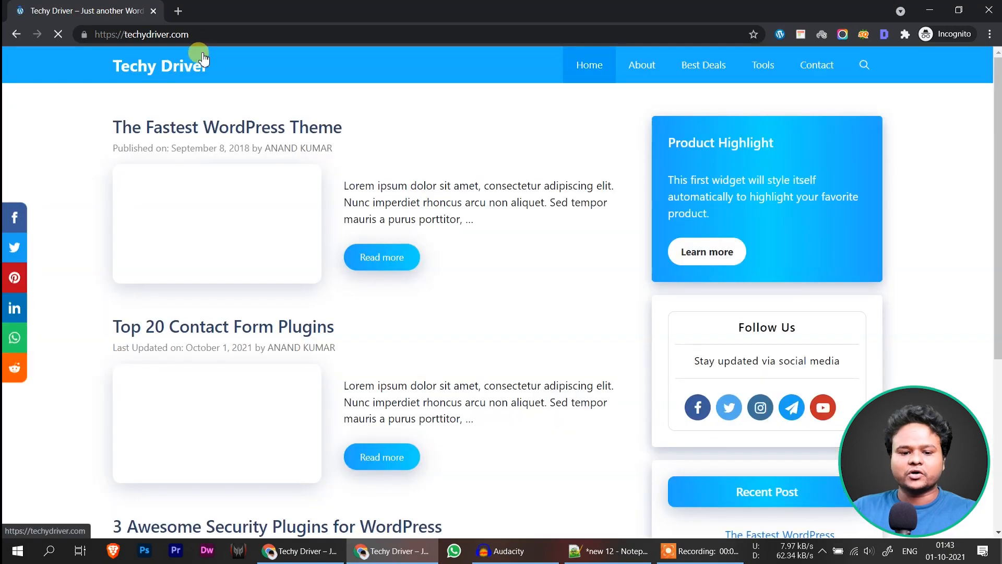
View the HTML source of the Techy Driver home page and highlight the en-US value of the html tag's lang attribute
key("ctrl+u")
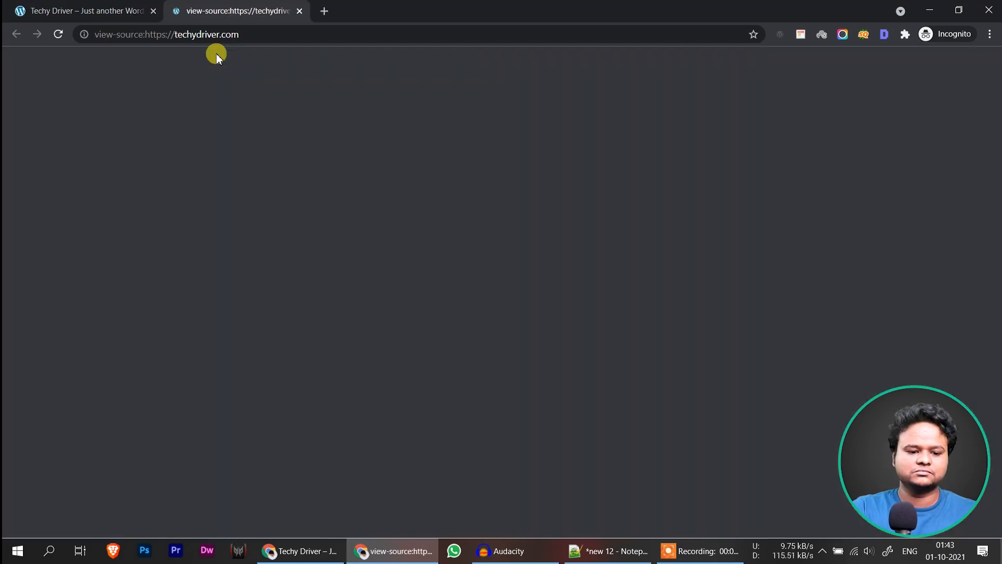
scroll(117, 78, "up", 5, "ctrl")
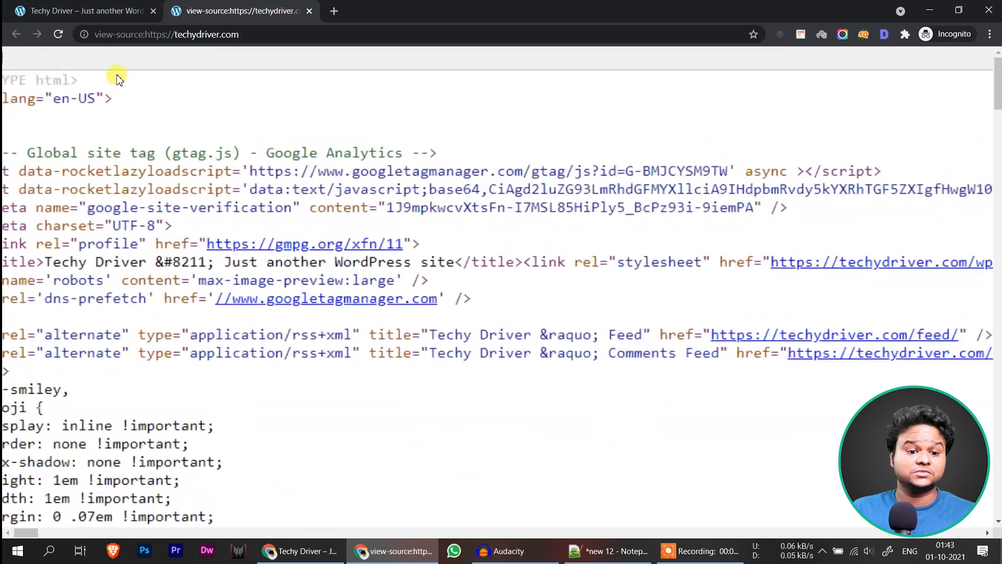
scroll(127, 85, "left", 3)
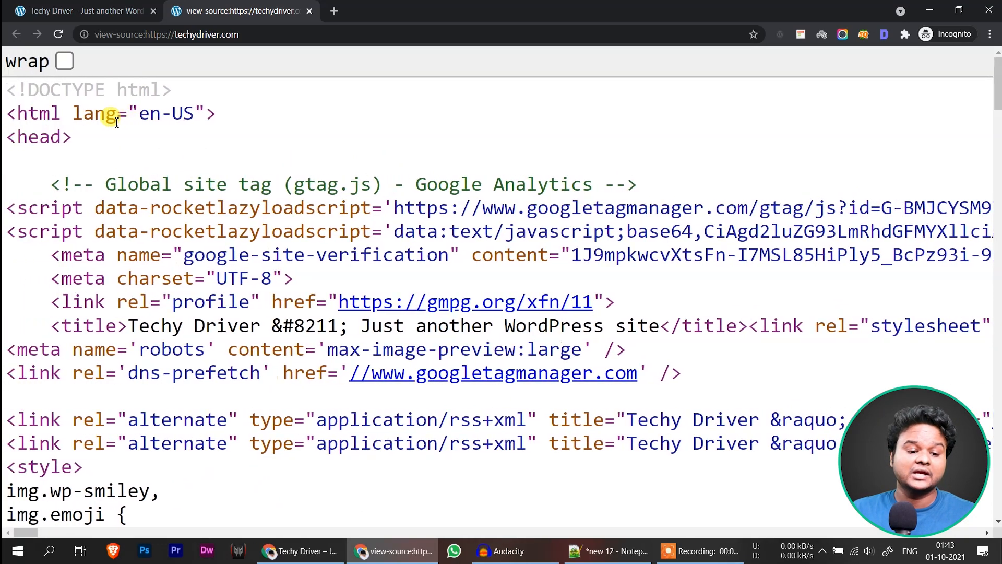
left_click_drag(110, 115, 236, 107)
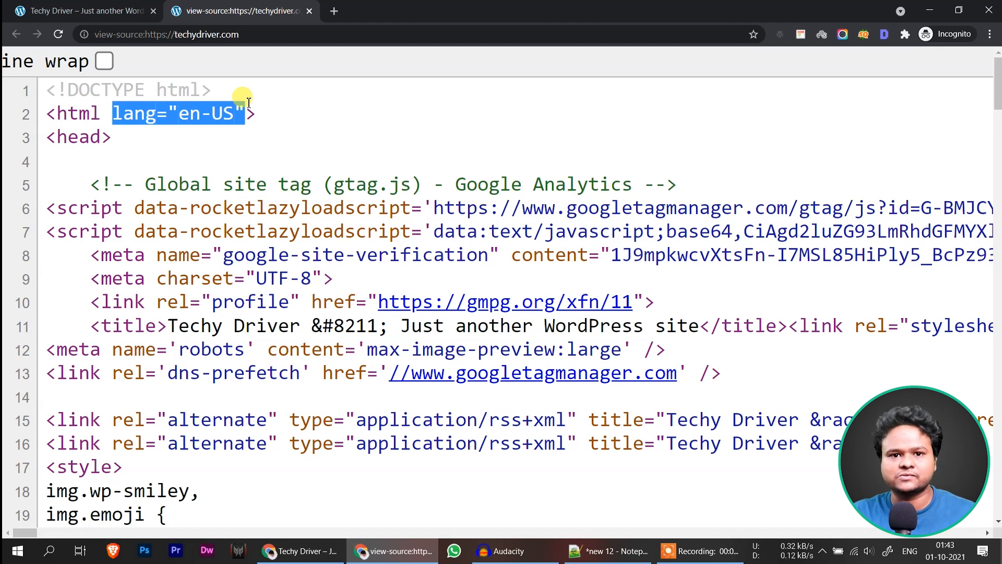
left_click(197, 108)
left_click_drag(178, 113, 239, 110)
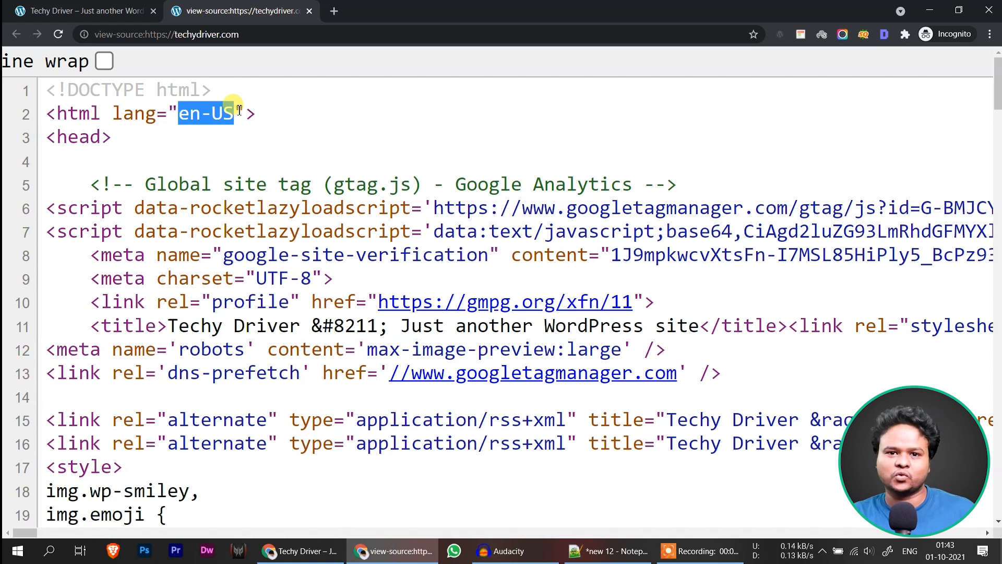
left_click(201, 114)
left_click_drag(235, 114, 182, 114)
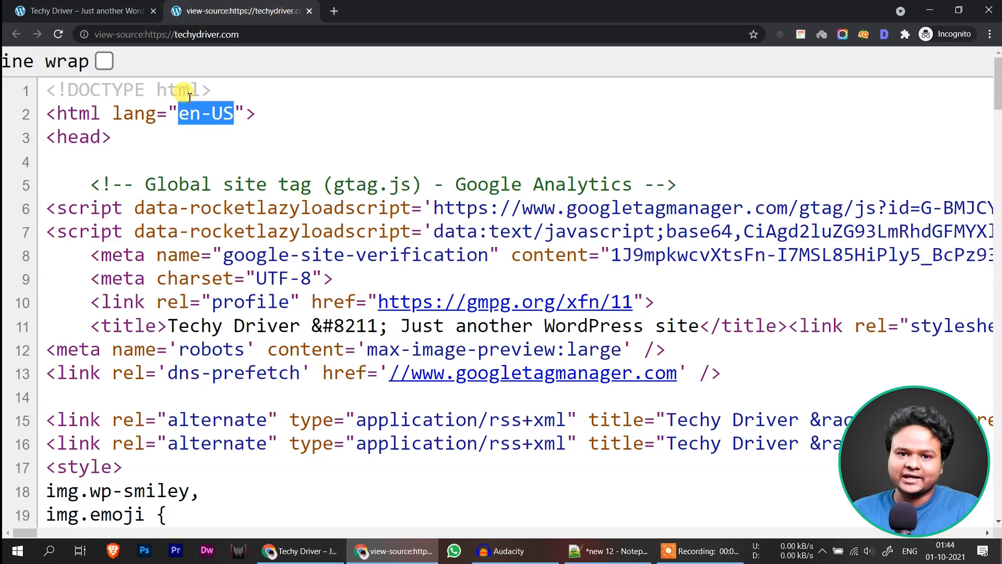
Compare the Techy Driver home page with the language declaration in its page source
key("ctrl+Tab")
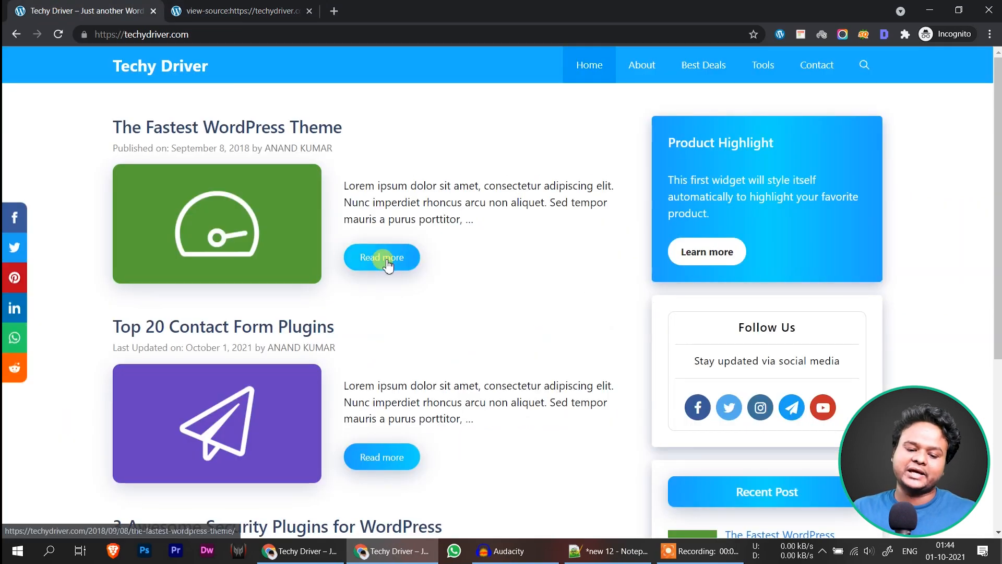
left_click(243, 9)
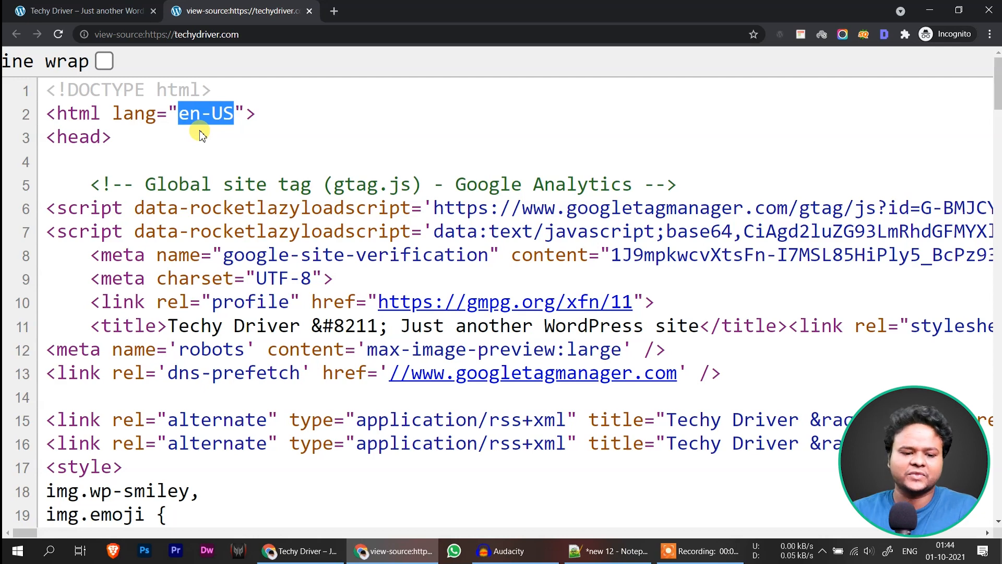
left_click(82, 11)
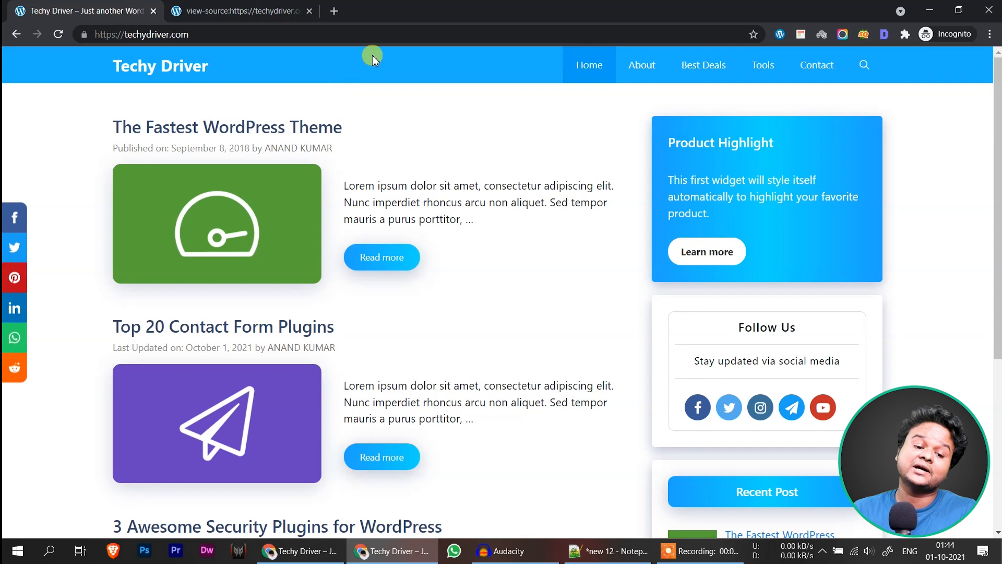
left_click(230, 11)
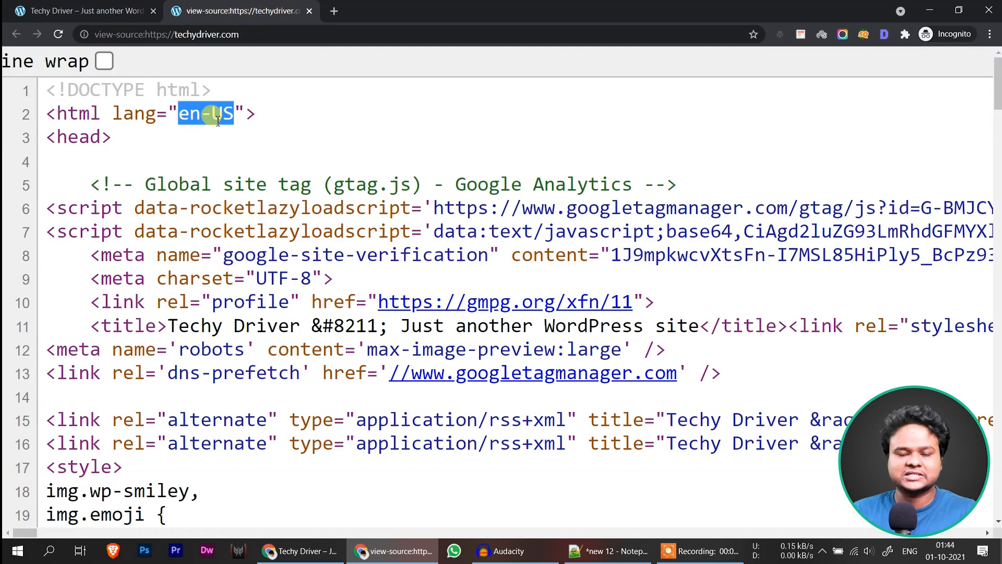
left_click(130, 6)
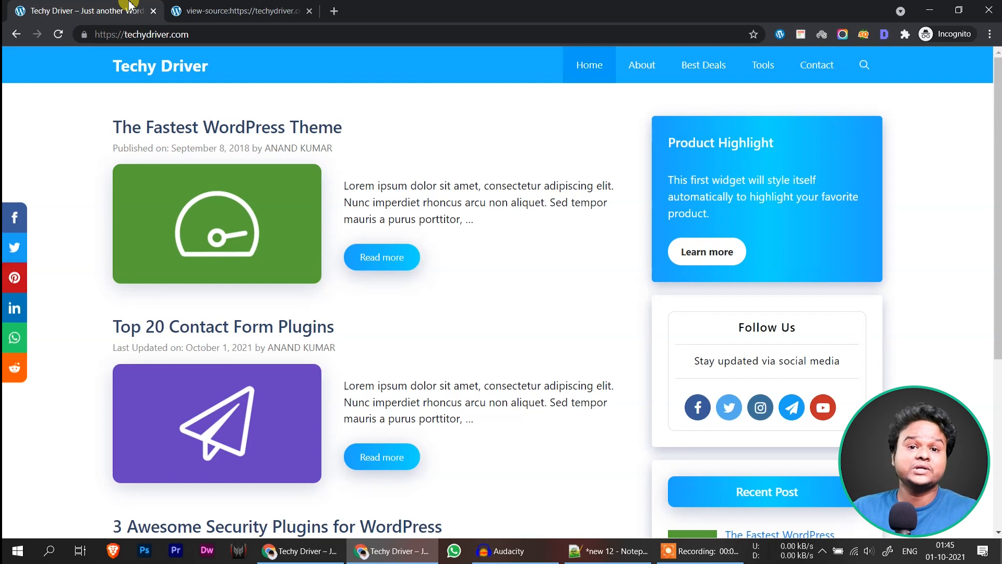
left_click(181, 9)
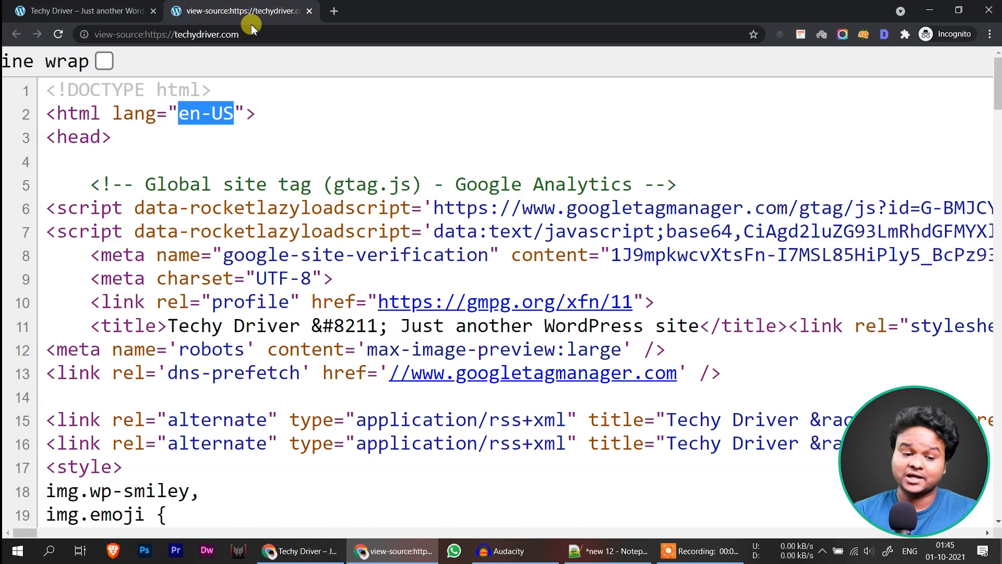
left_click(138, 9)
left_click(258, 14)
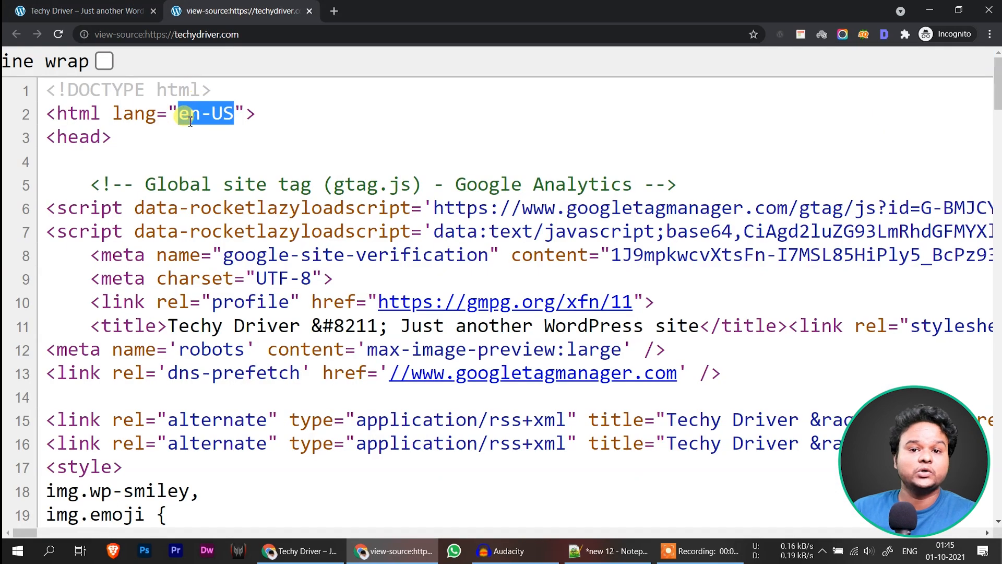
left_click(105, 7)
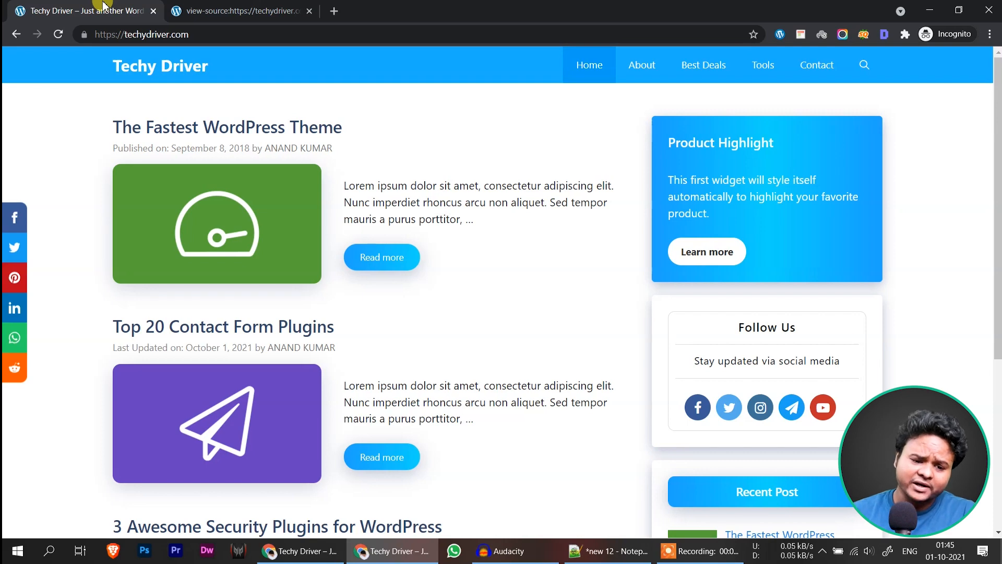
Return to the regular browser window, load engineeringdost.com in a new tab and follow its YouTube social link
key("alt+Tab")
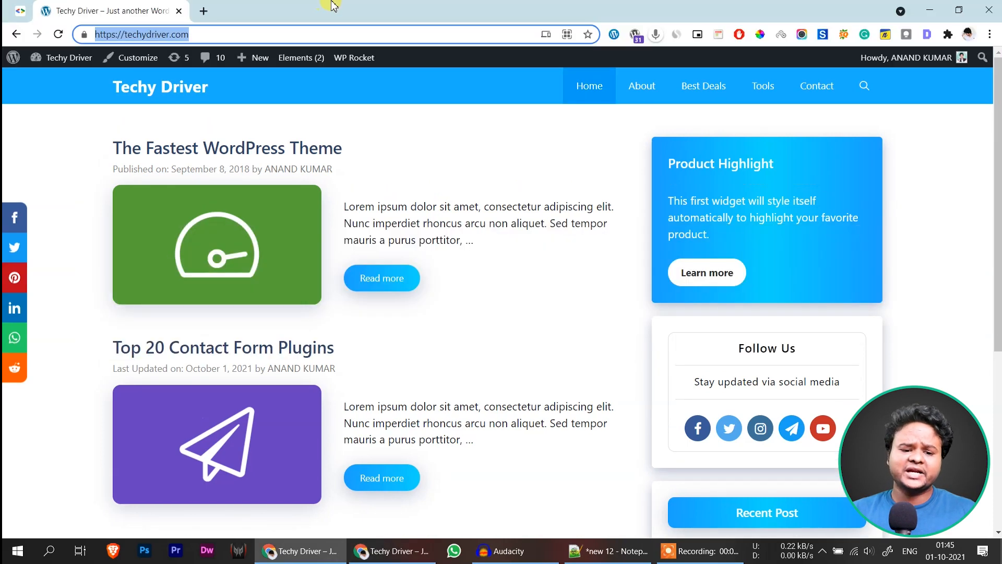
left_click(202, 11)
type("en")
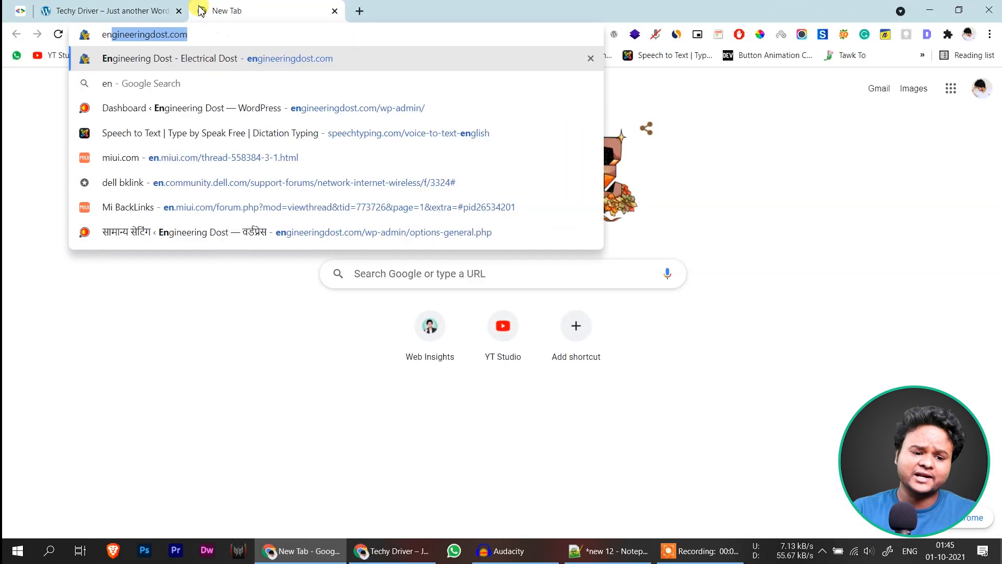
key("Return")
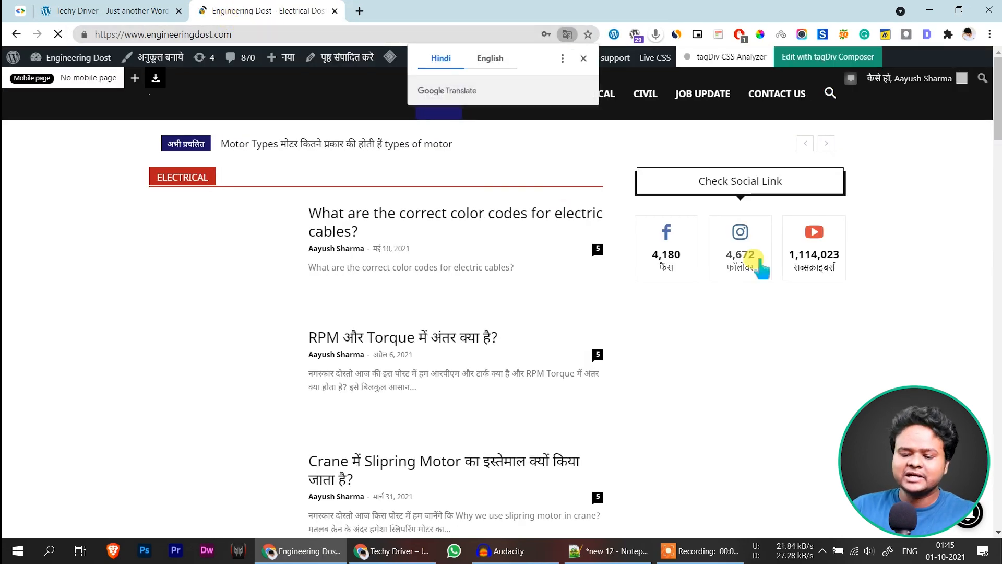
left_click(818, 266)
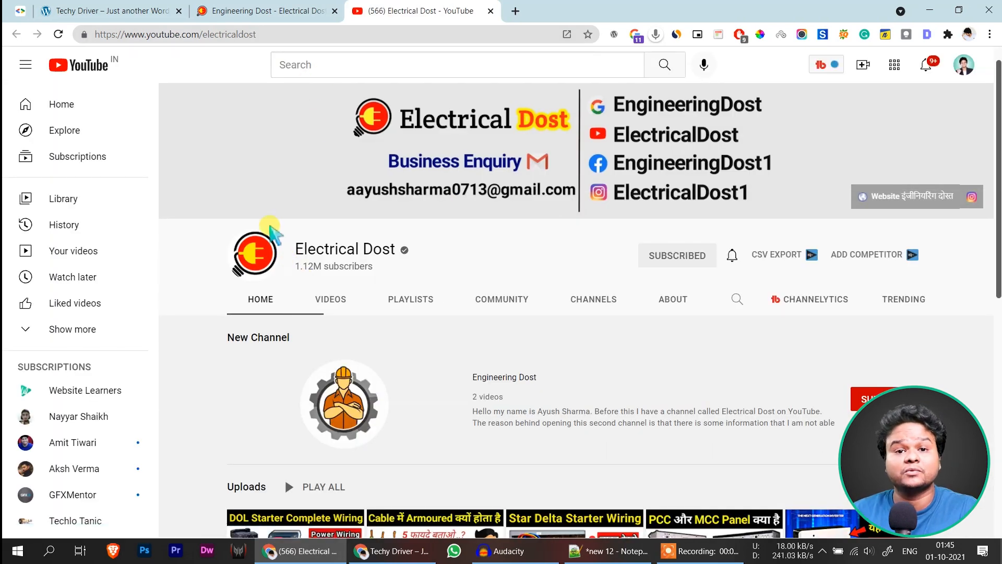
View the HTML source of engineeringdost.com, highlight the lang value "en" near the start, and close the source
left_click(261, 11)
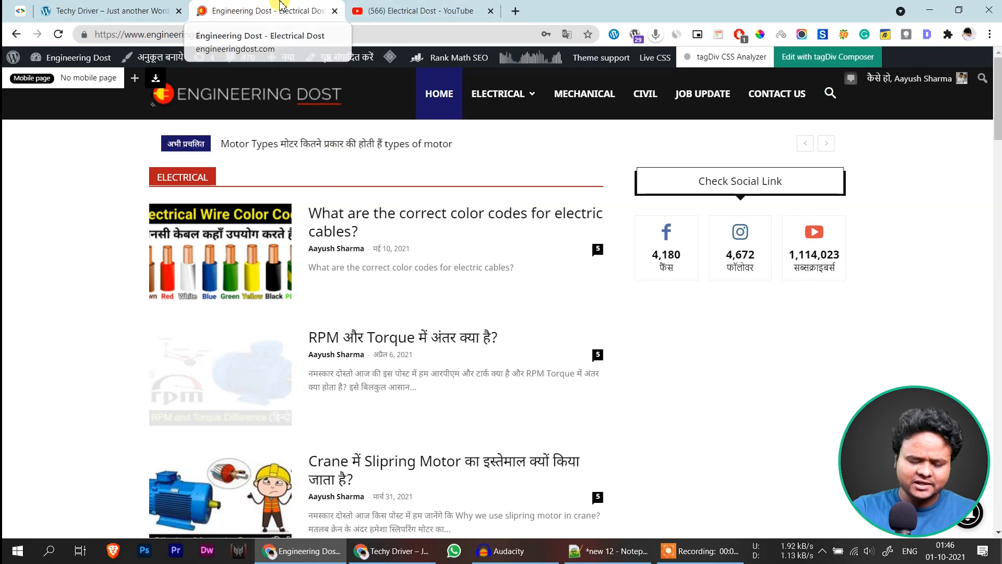
key("ctrl+u")
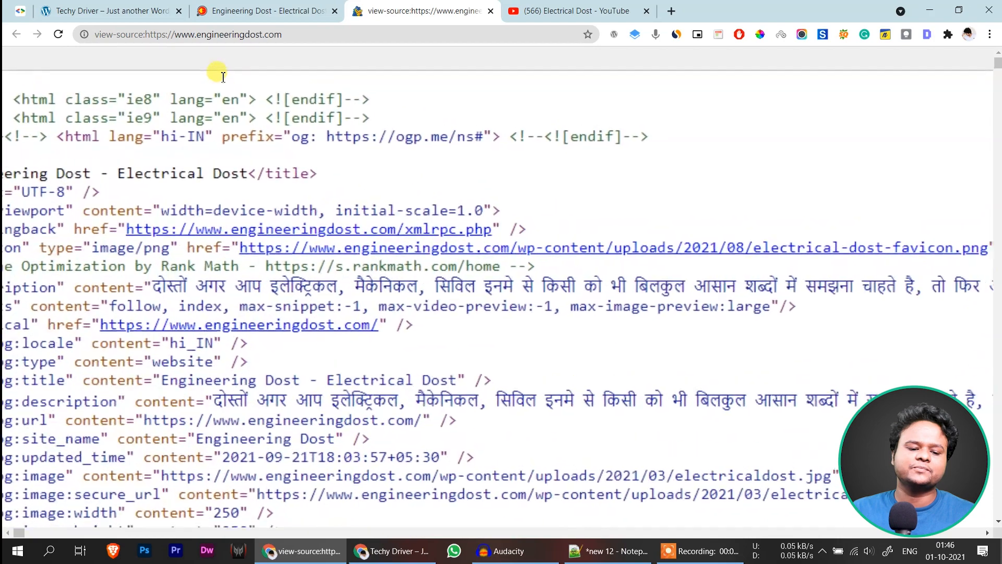
double_click(227, 76)
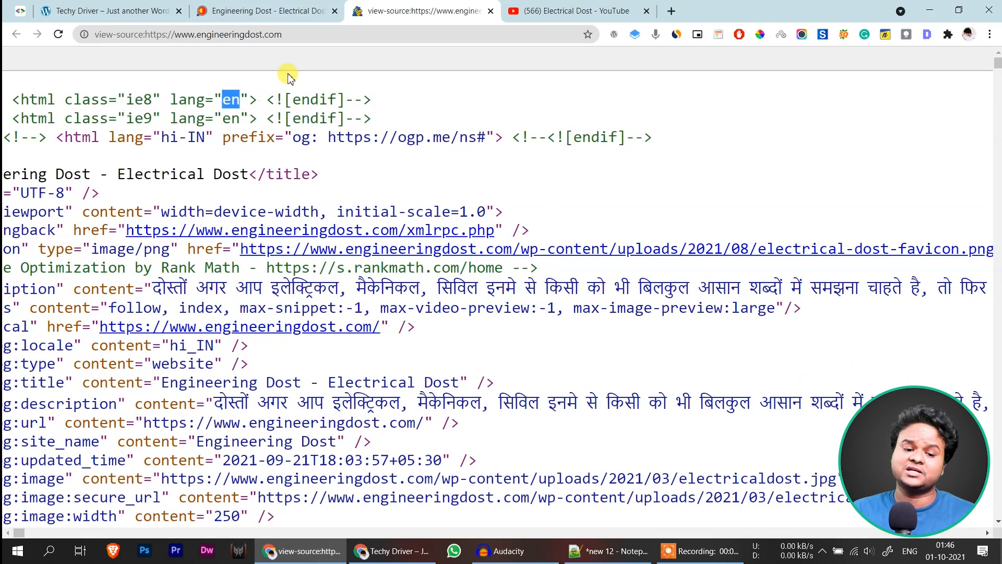
key("ctrl+w")
Open the Engineering Dost article about slipring motors in cranes, look it over, and return to the site's home page
scroll(391, 281, "down", 5)
left_click(385, 206)
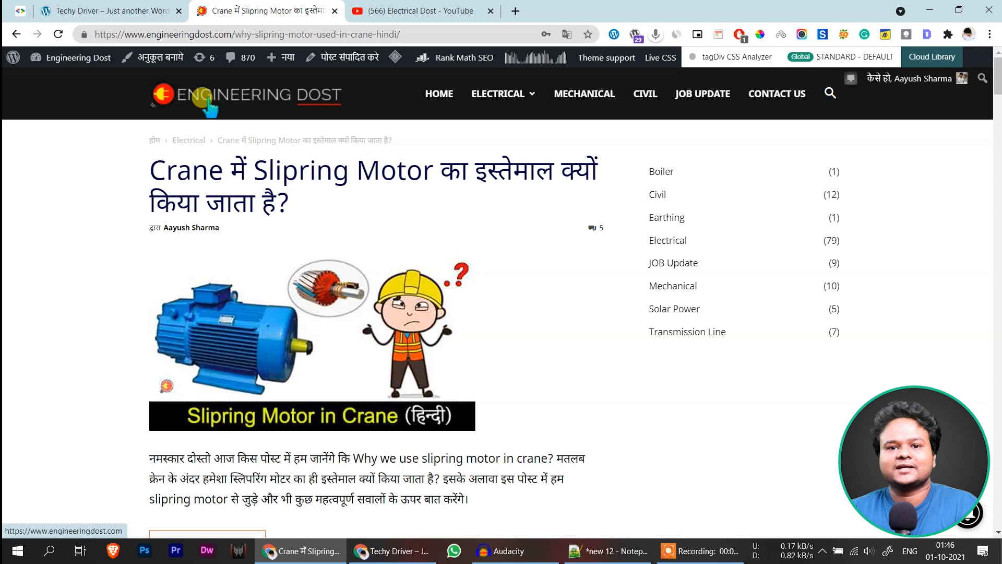
scroll(337, 339, "down", 1)
scroll(346, 341, "up", 1)
left_click(440, 93)
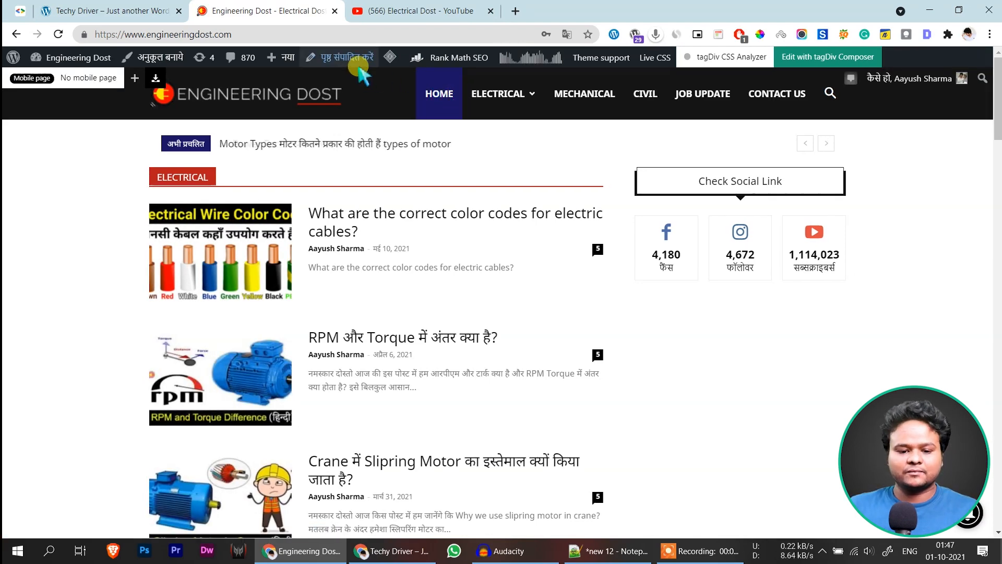
Browse the uploaded videos of the Electrical Dost YouTube channel, checking their titles and thumbnails
left_click(401, 9)
scroll(501, 302, "down", 1)
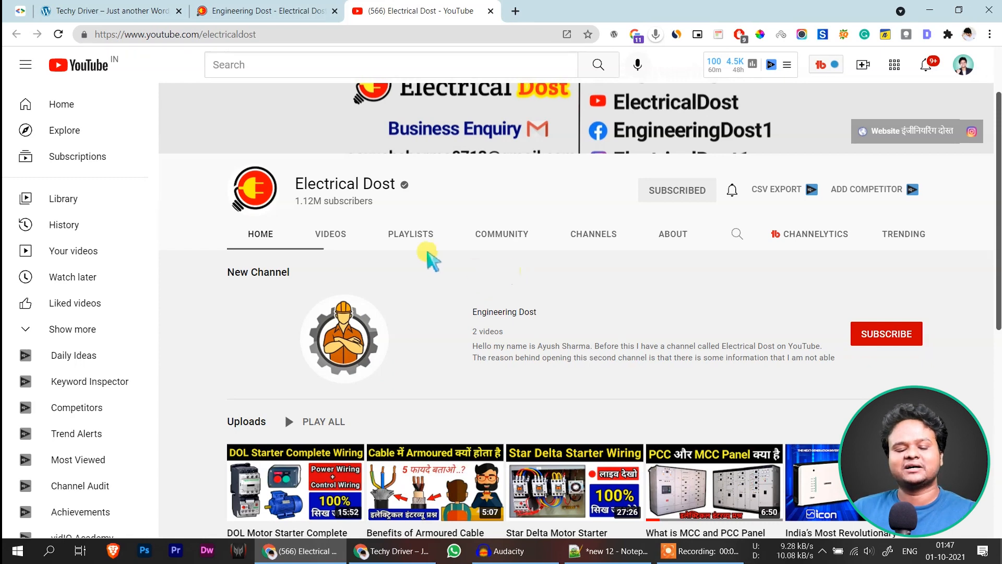
left_click(330, 238)
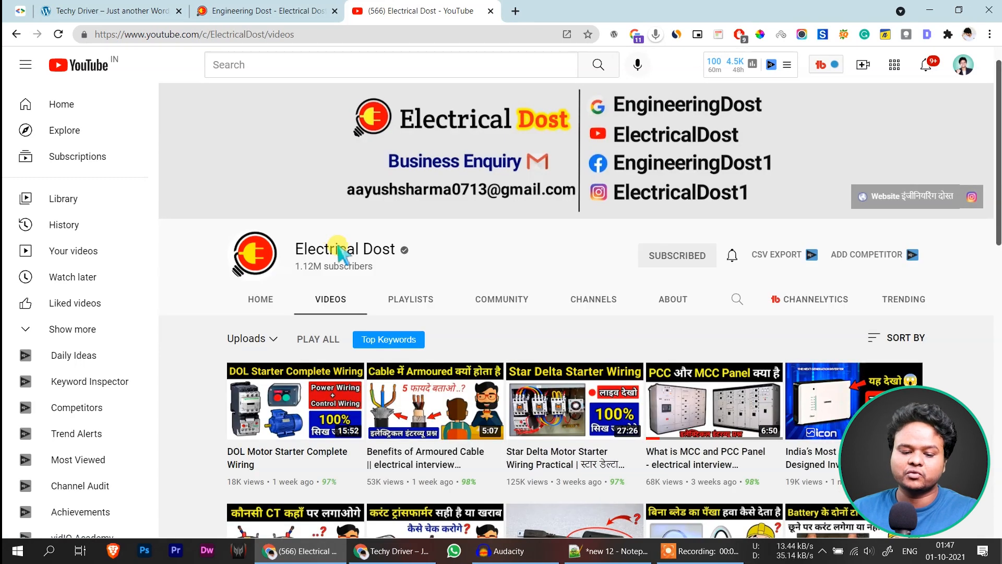
scroll(338, 245, "down", 2)
scroll(350, 261, "down", 2)
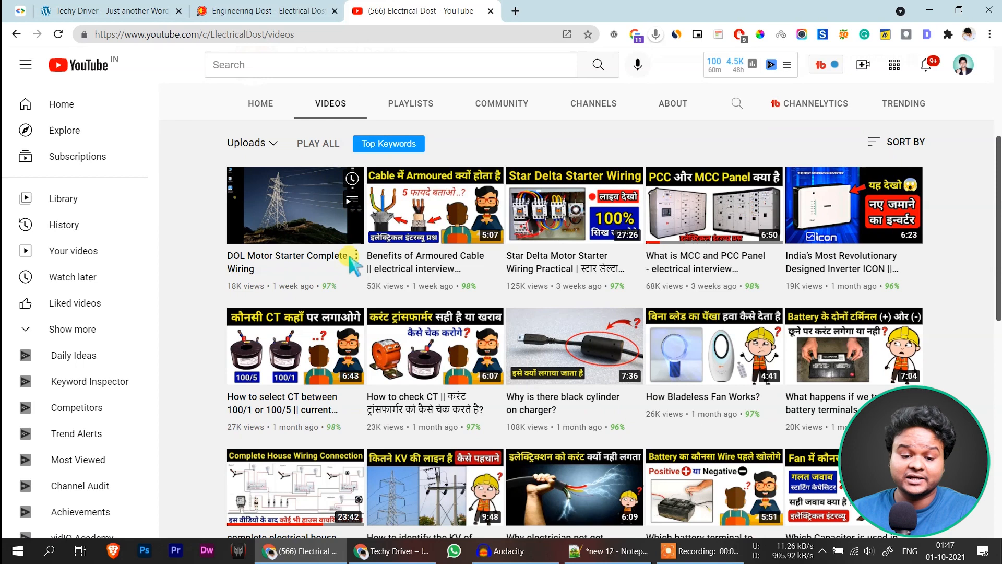
scroll(351, 262, "up", 1)
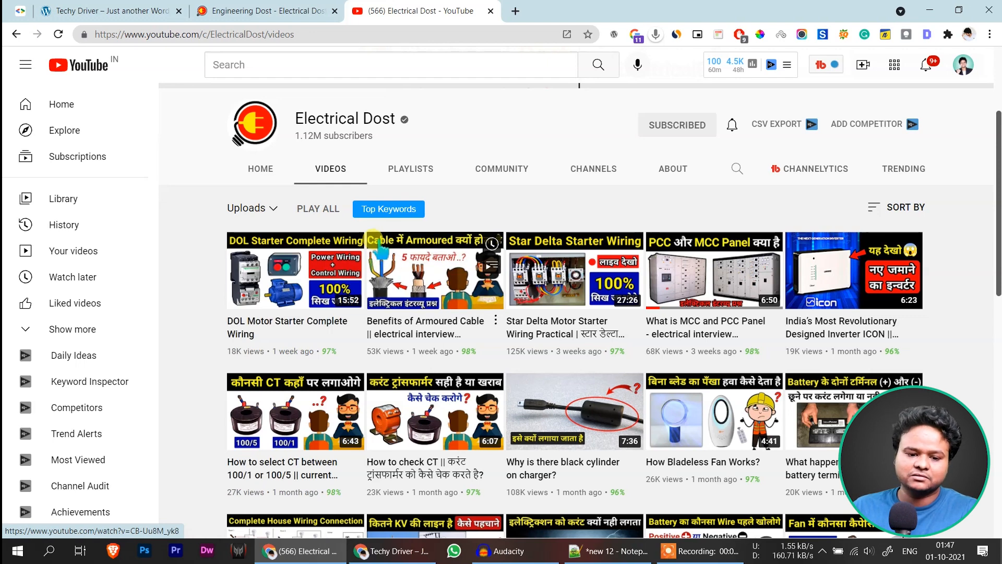
Go back to the Engineering Dost site and close its tab
left_click(307, 7)
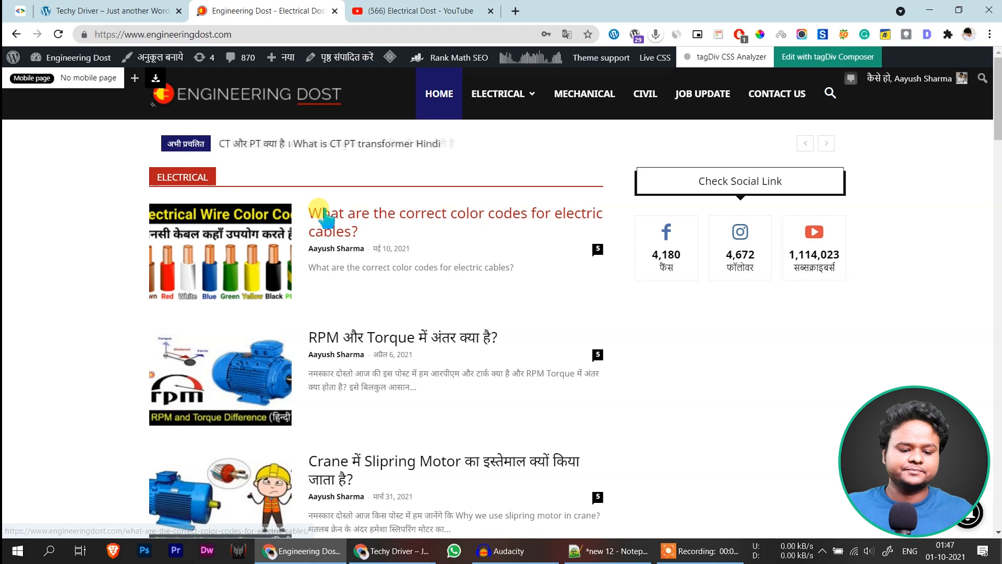
left_click(157, 11)
left_click(287, 8)
middle_click(286, 7)
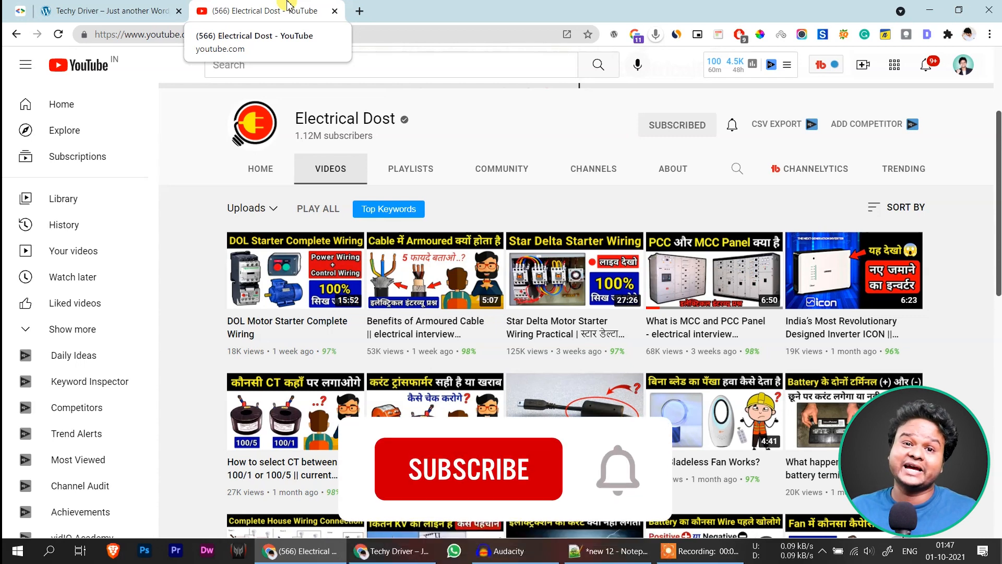
Open the WordPress admin dashboard of the Techy Driver site
left_click(155, 5)
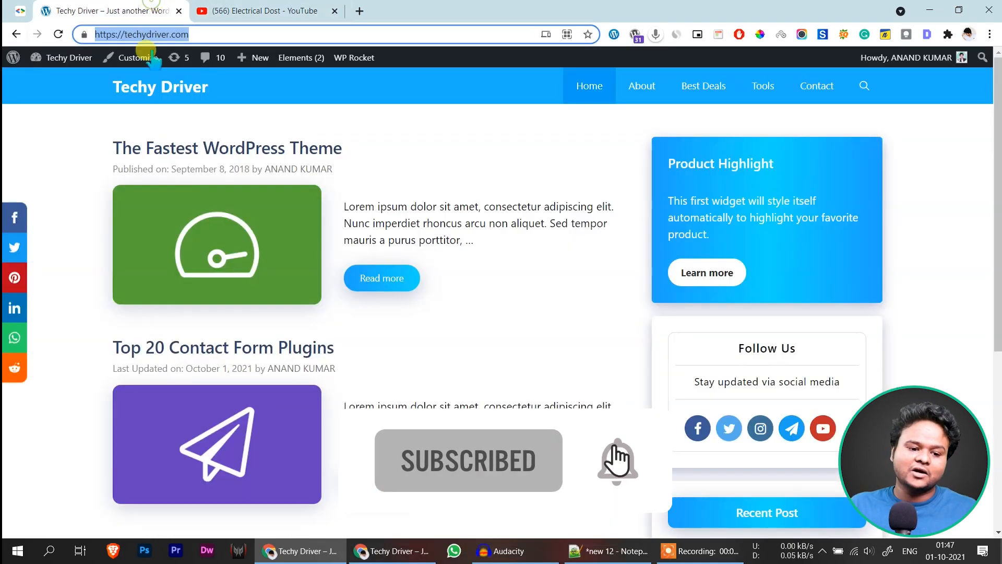
mouse_move(66, 58)
left_click(66, 84)
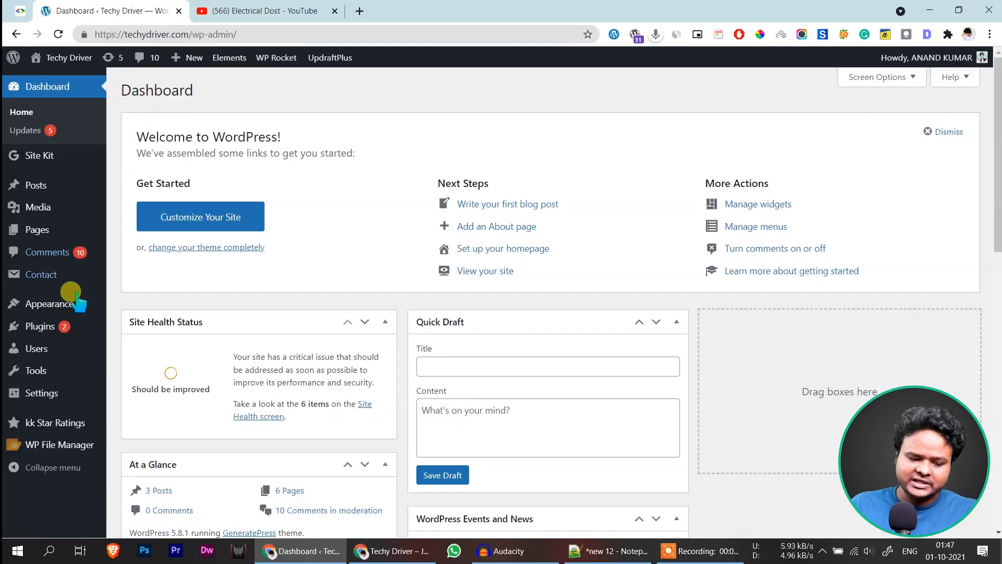
Open the general settings, set the site language to हिन्दी, and save the changes
mouse_move(67, 331)
mouse_move(63, 392)
left_click(151, 354)
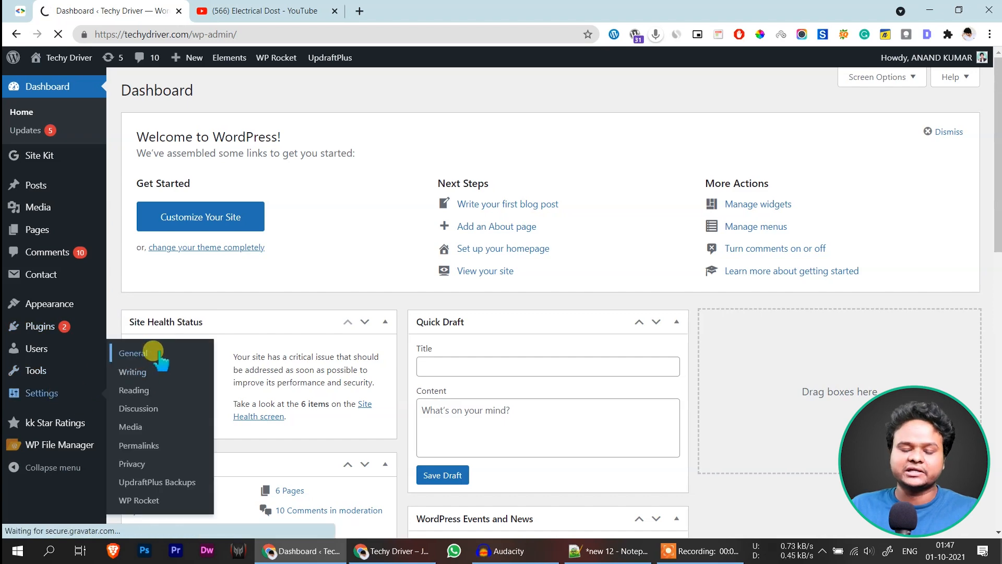
scroll(397, 292, "down", 6)
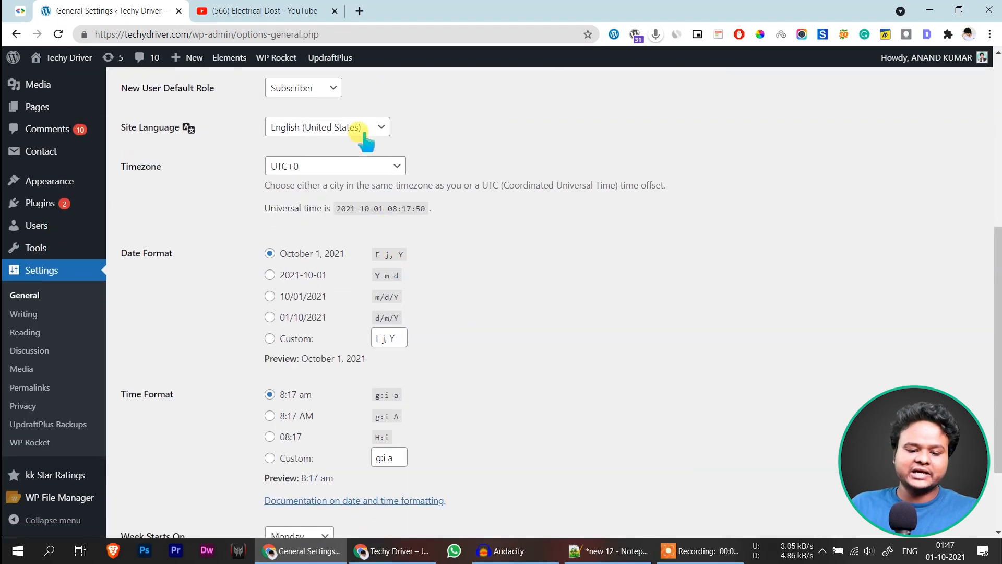
left_click(330, 129)
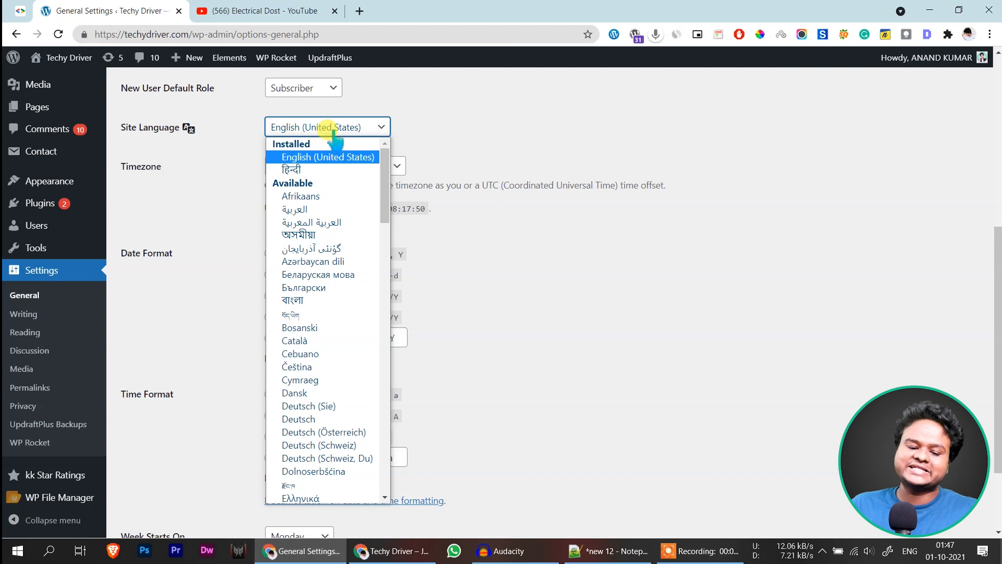
left_click(334, 169)
scroll(289, 427, "down", 2)
left_click(140, 468)
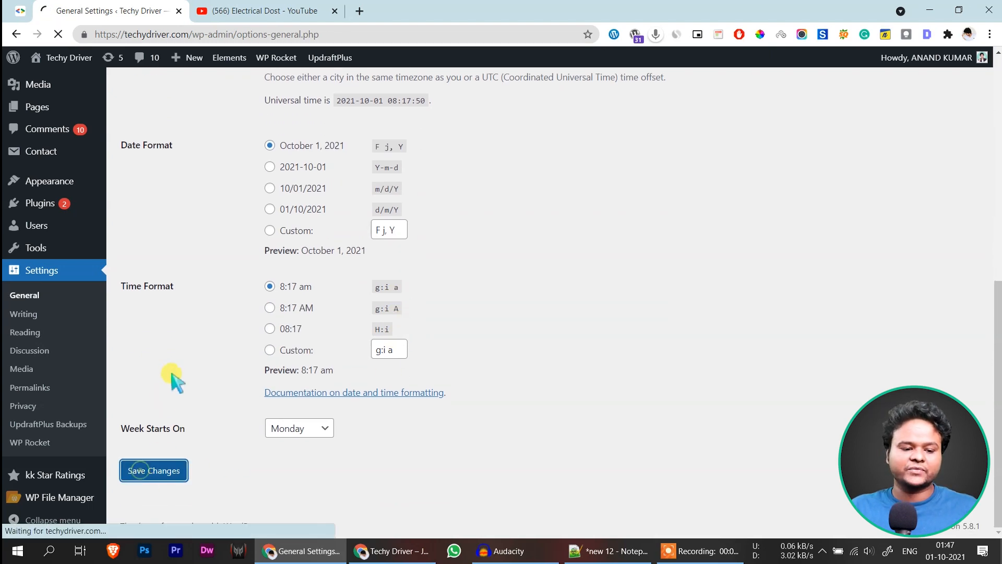
Clear the WP Rocket cache of the Techy Driver site
scroll(188, 355, "up", 5)
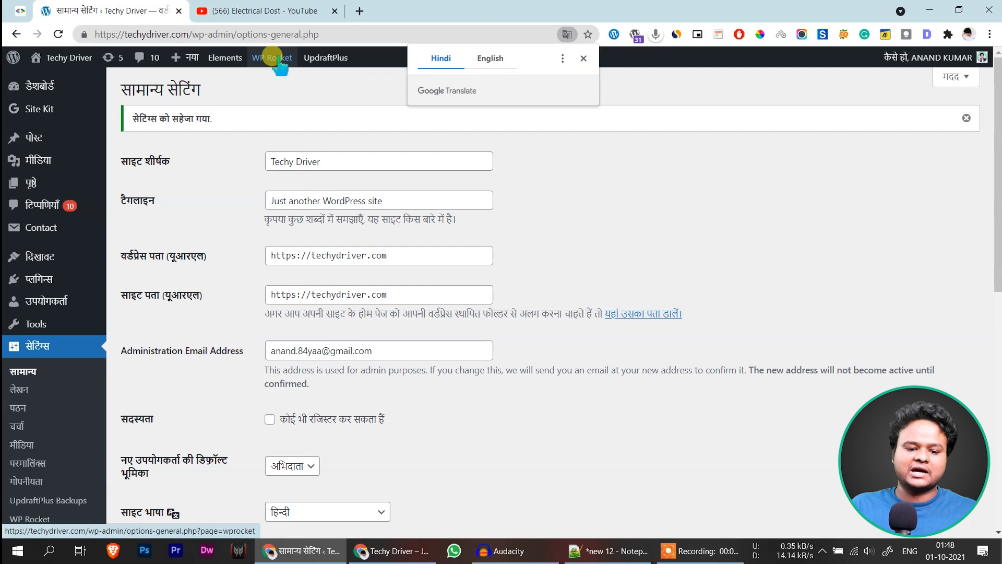
mouse_move(278, 61)
left_click(274, 98)
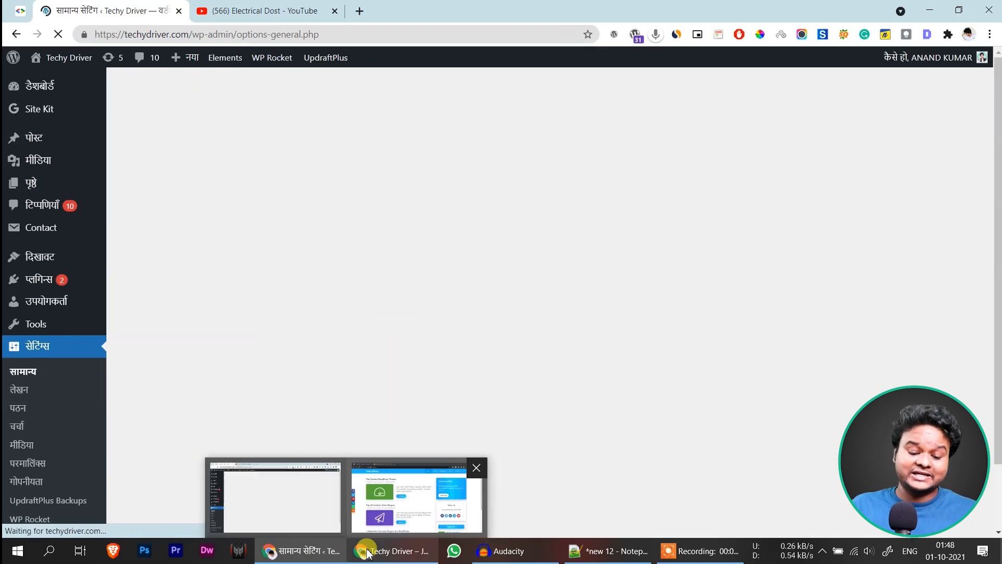
Switch to the incognito window, reload the Techy Driver page source, and highlight the value of the html lang attribute
left_click(366, 550)
left_click(233, 5)
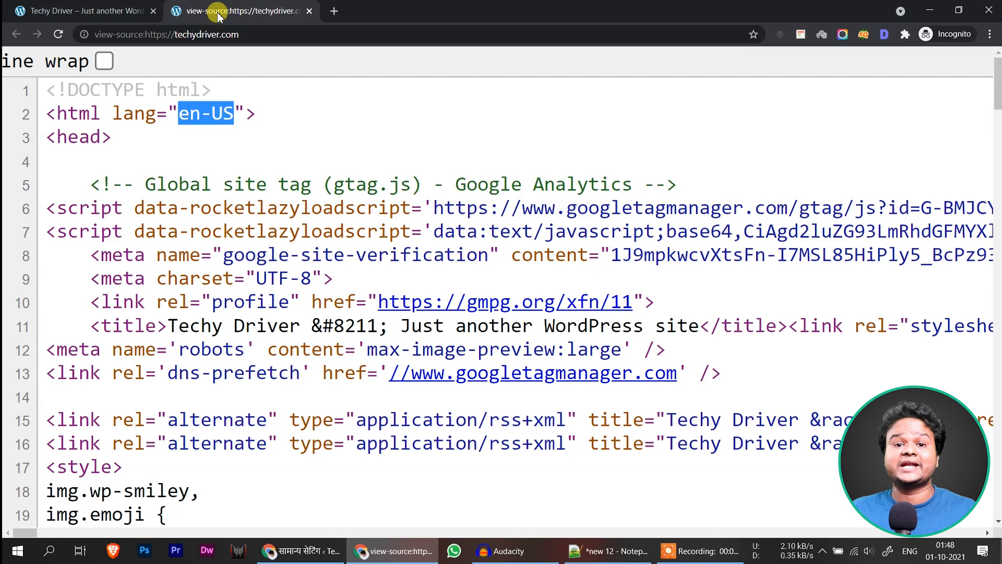
key("F5")
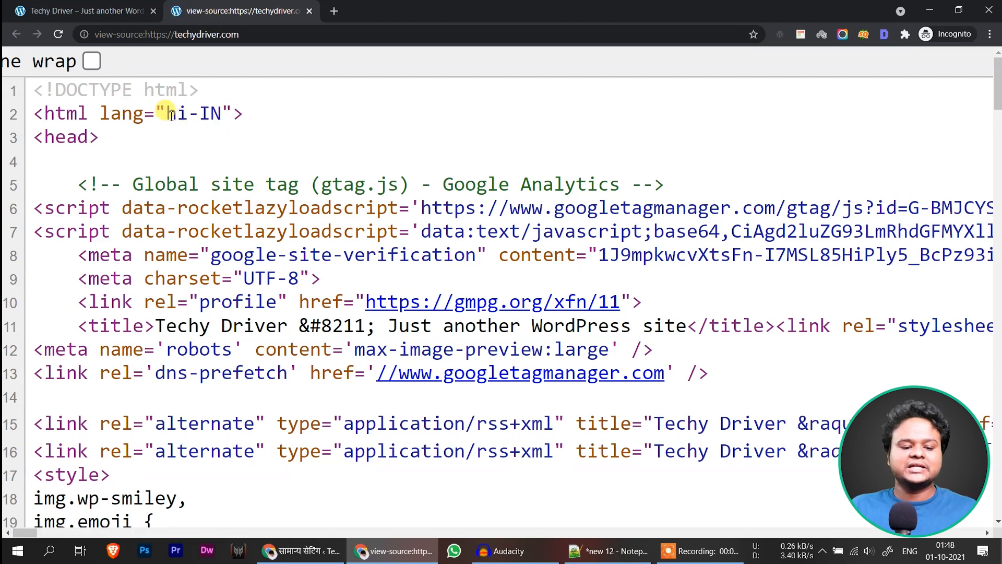
left_click_drag(171, 113, 213, 116)
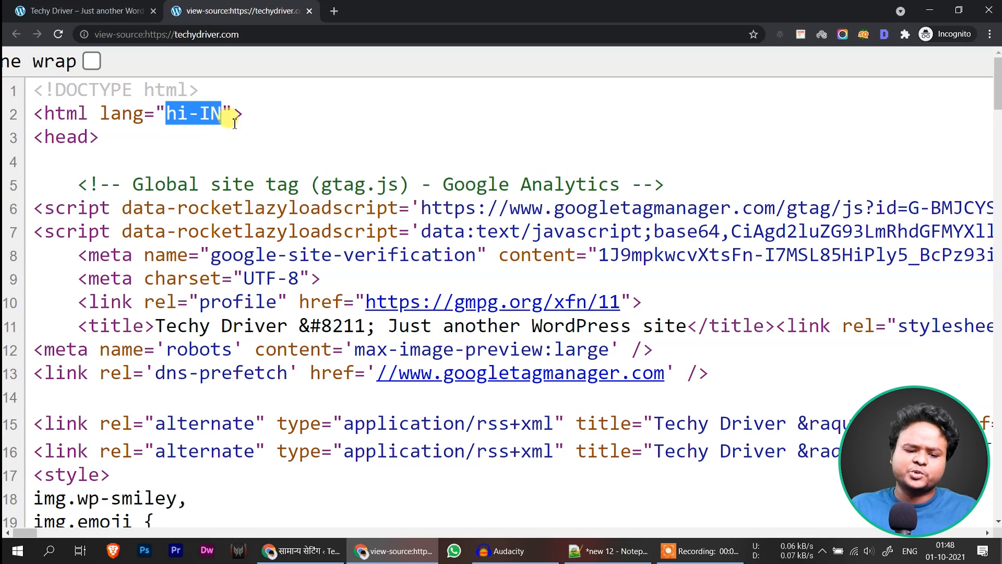
Return to the WordPress dashboard and examine the translated admin menu entries, including the Posts and Appearance submenus
key("alt+Tab")
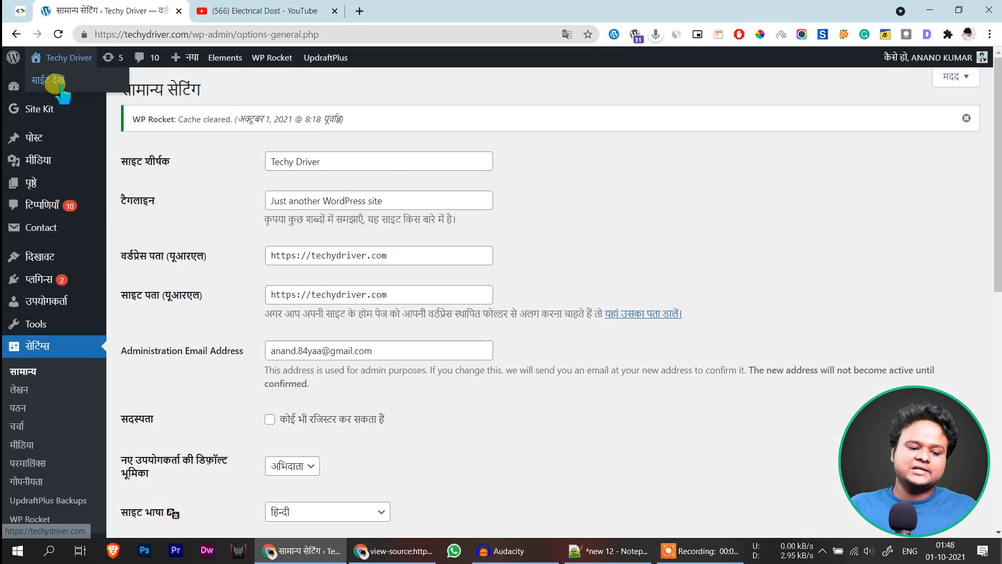
scroll(47, 90, "up", 5)
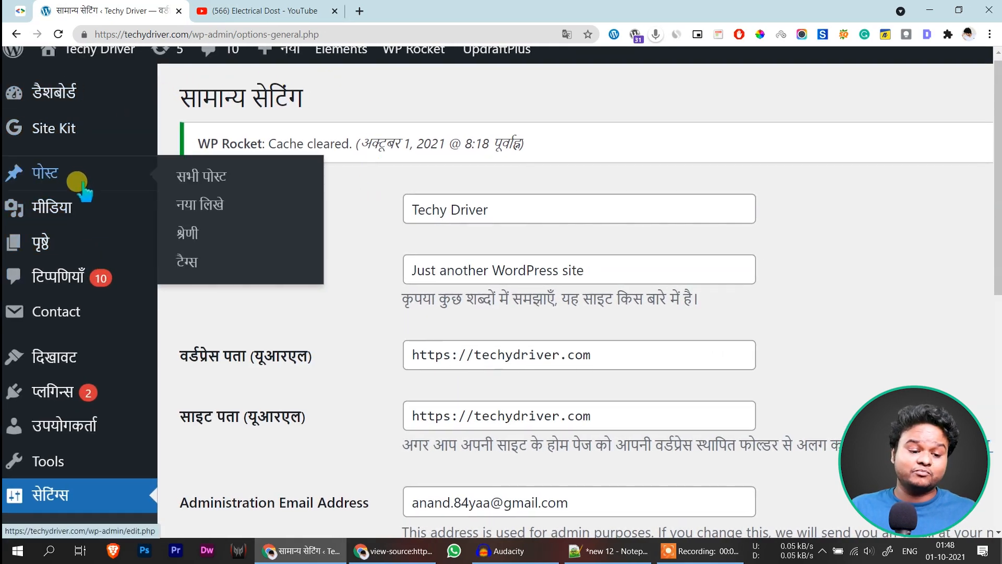
mouse_move(76, 265)
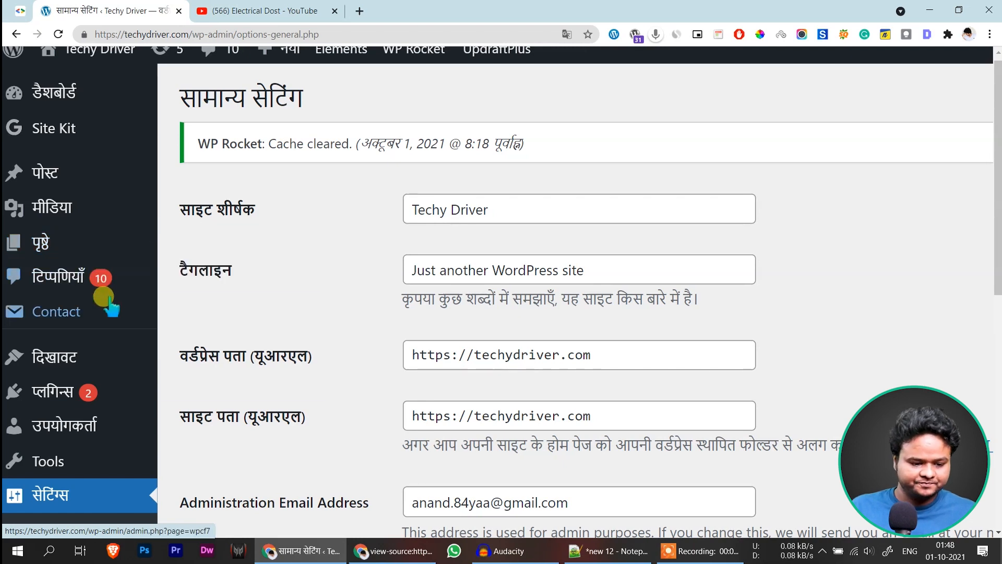
mouse_move(94, 358)
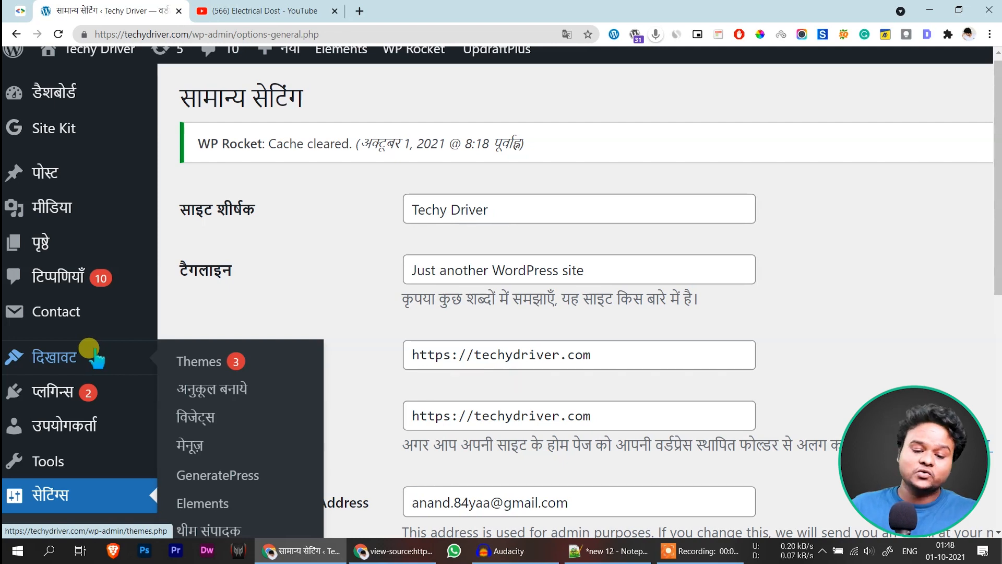
scroll(328, 292, "down", 2)
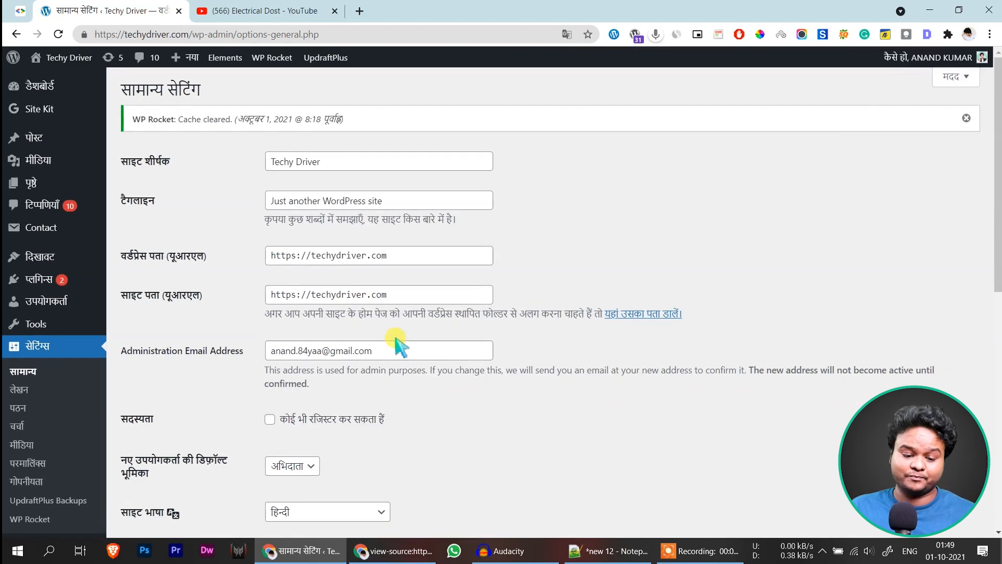
Set the site language to English (United States) in the general settings and save the changes
scroll(398, 342, "down", 3)
left_click(358, 381)
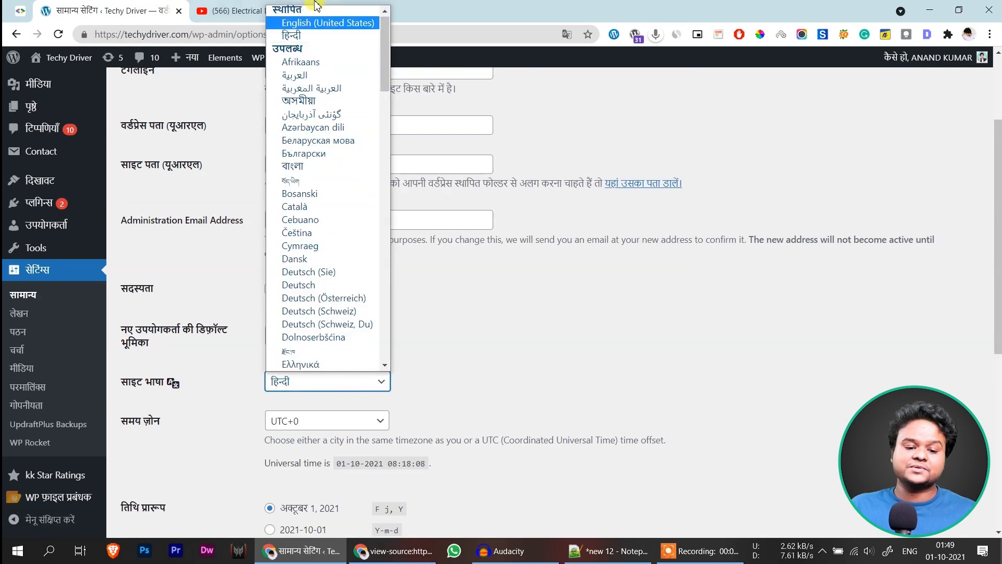
left_click(321, 23)
scroll(428, 339, "down", 6)
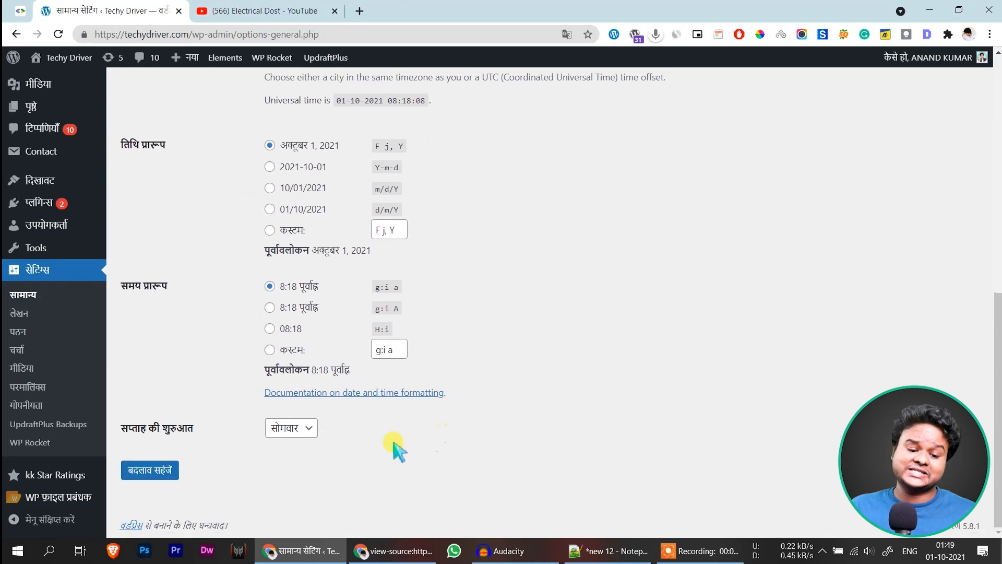
left_click(149, 468)
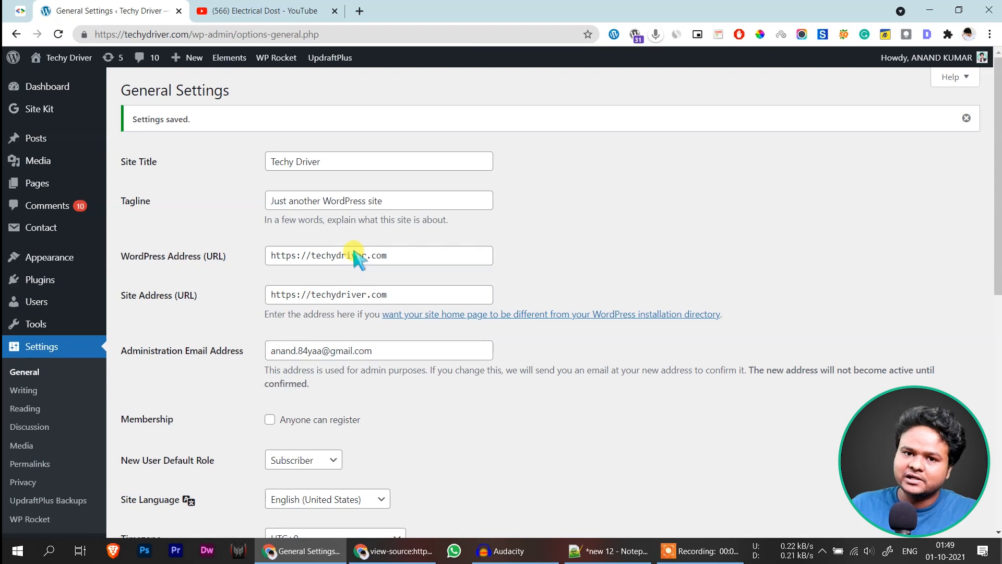
Copy the lang="hi-IN" attribute from the html tag in the page source and return to the general settings
key("alt+Tab")
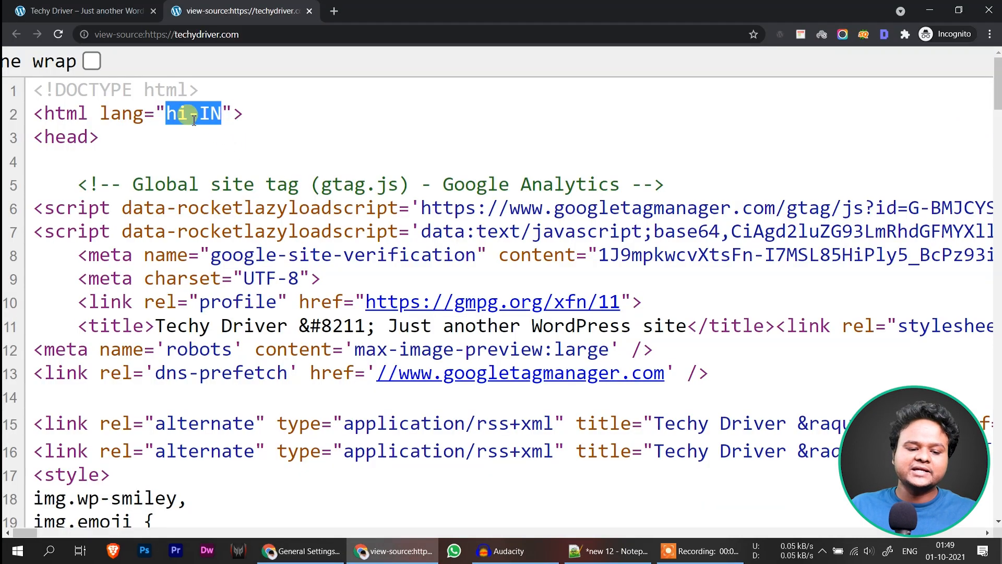
left_click_drag(100, 113, 232, 122)
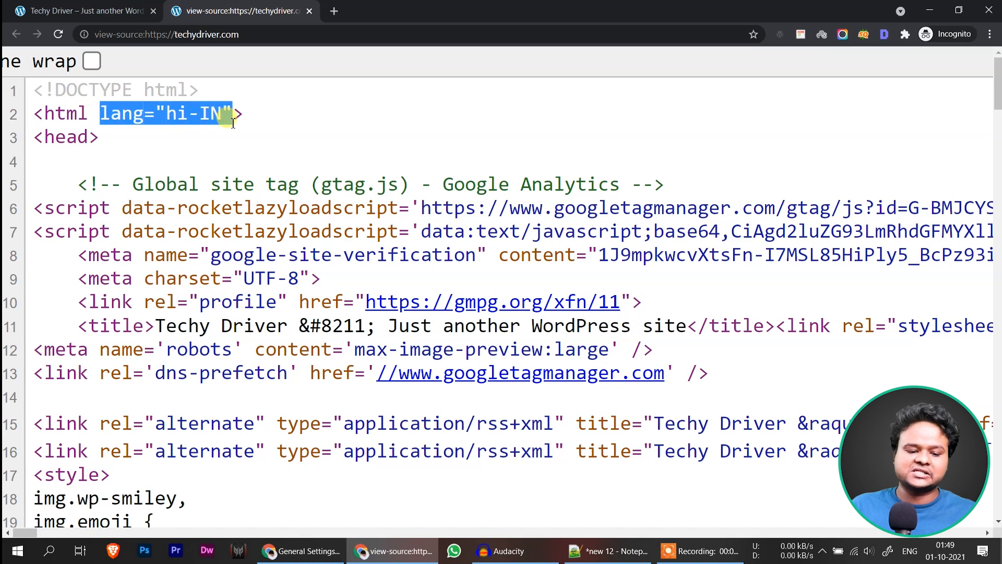
right_click(209, 118)
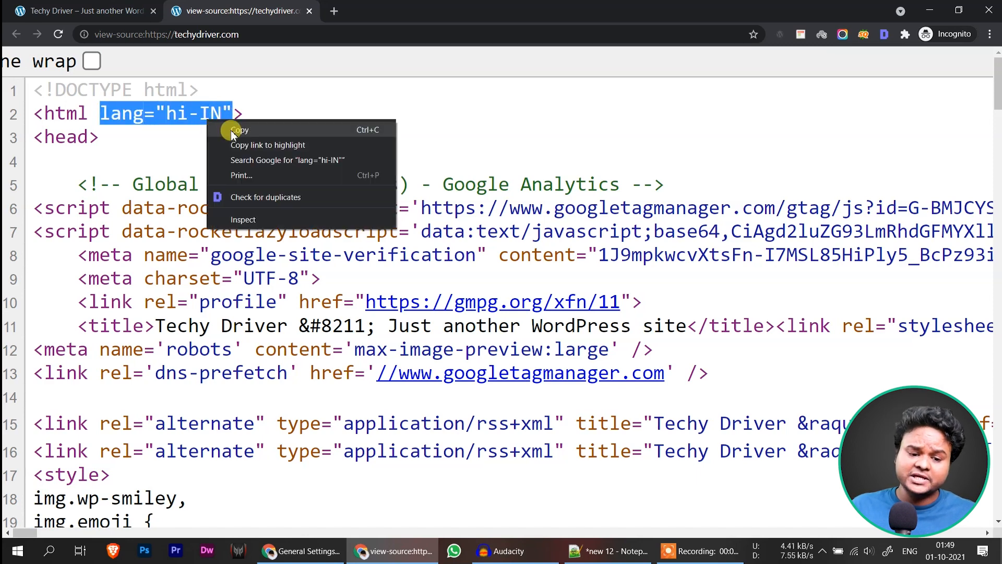
left_click(230, 130)
key("alt+Tab")
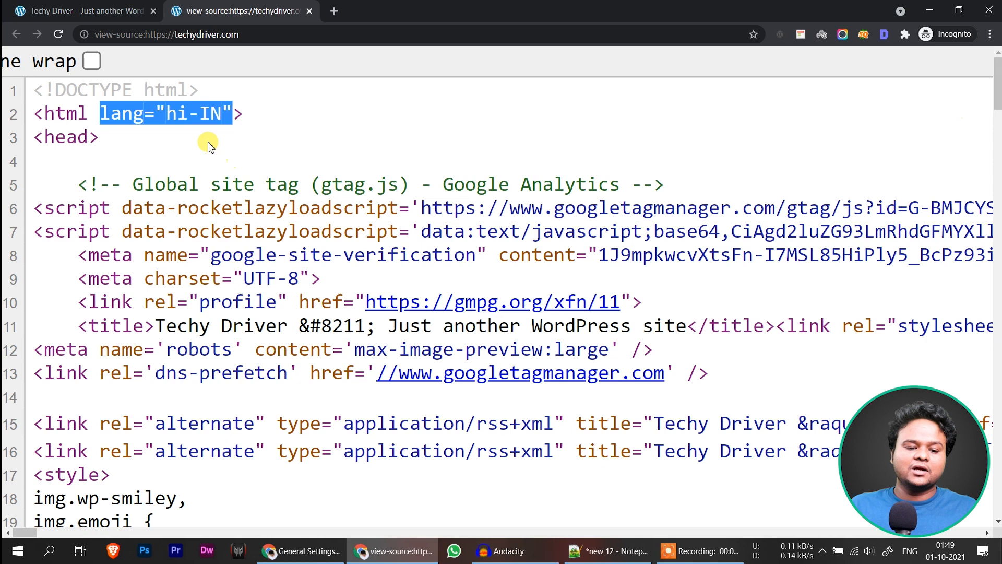
key("alt+Tab")
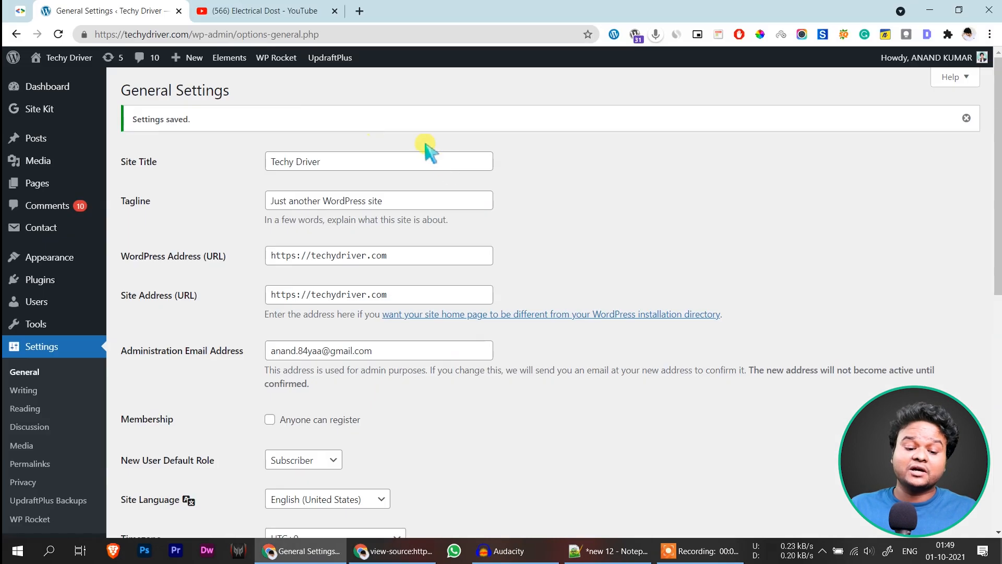
Reload the Techy Driver page source to check its html language attribute
scroll(326, 395, "down", 2)
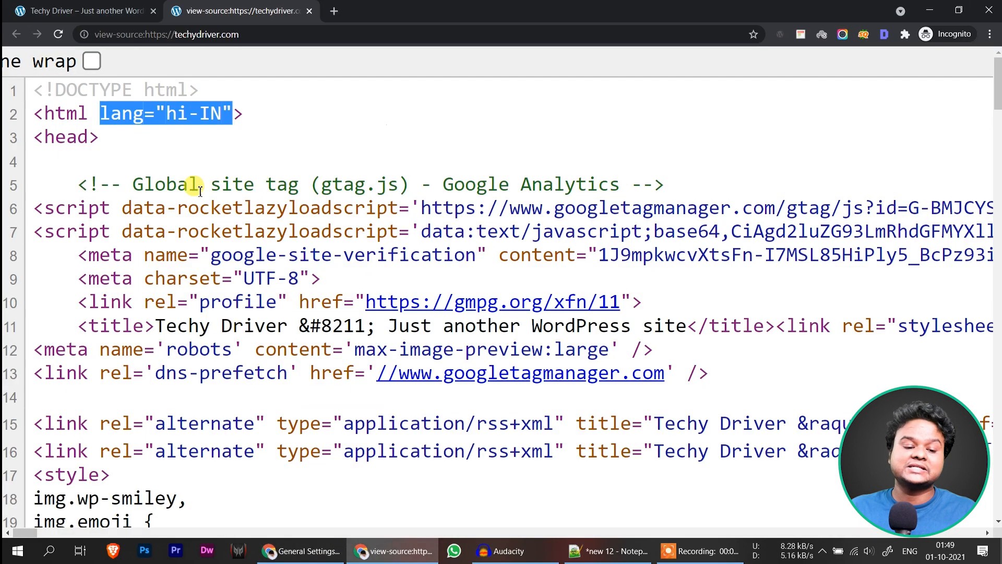
key("alt+Tab")
left_click(59, 35)
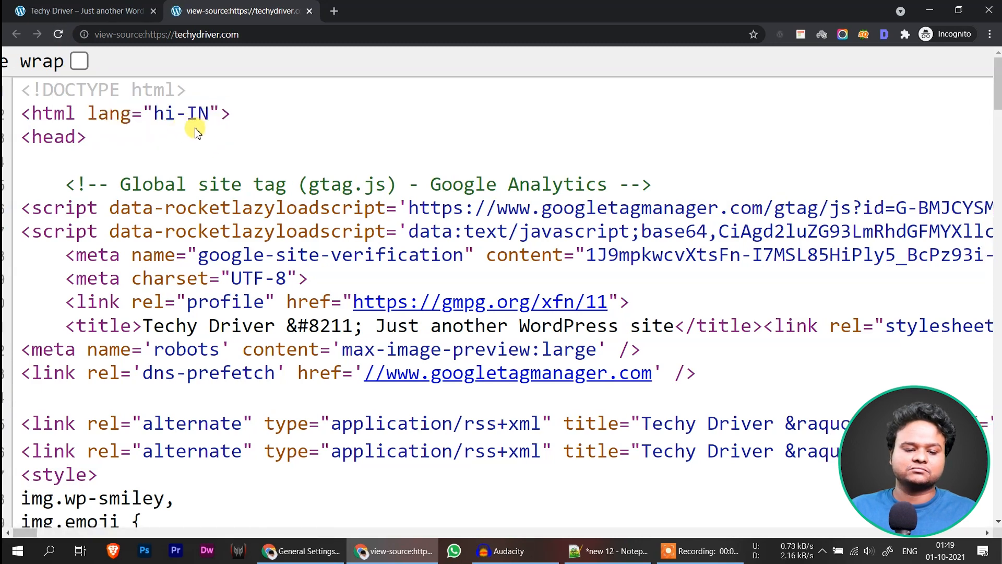
Go back to the dashboard and clear the WP Rocket cache again after the language change
key("alt+Tab")
mouse_move(266, 58)
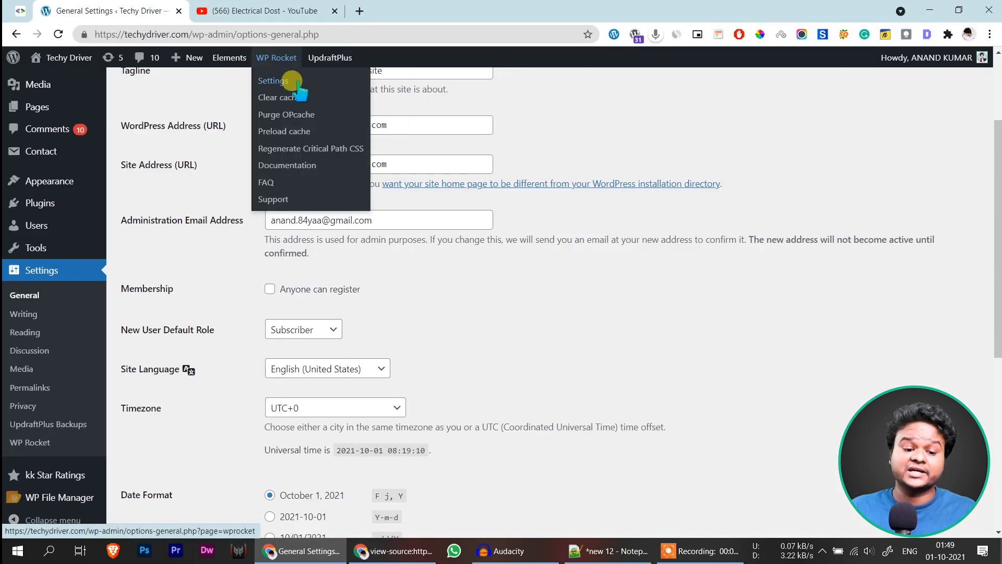
left_click(295, 99)
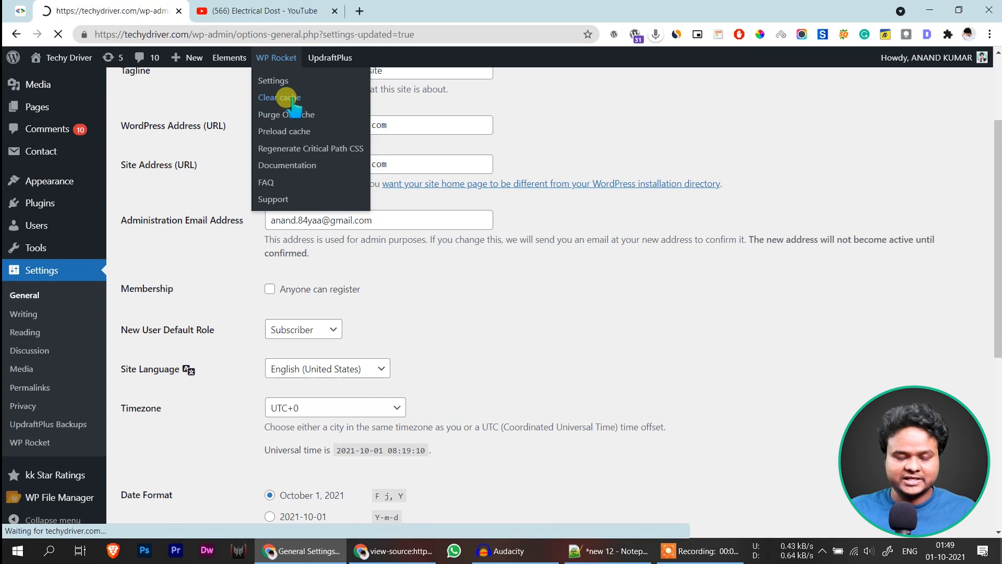
Reload the page source in the incognito window and highlight the language code in the html tag
key("alt+Tab")
left_click(58, 35)
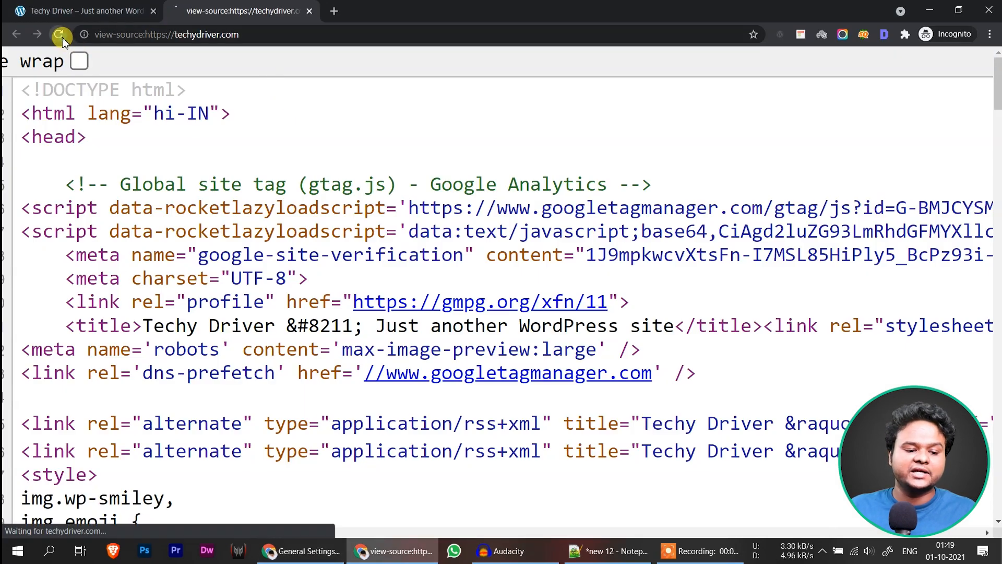
left_click_drag(145, 116, 196, 116)
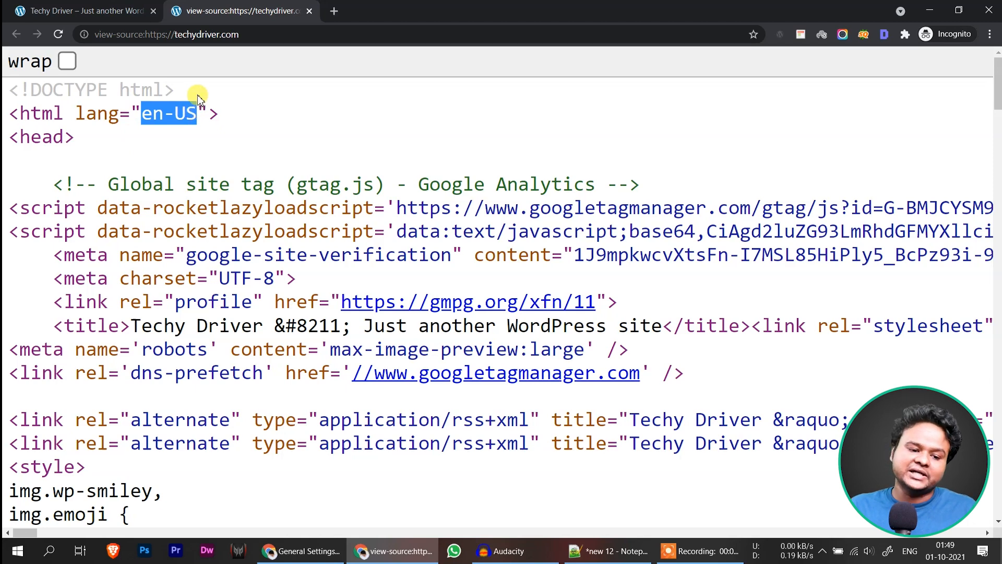
View the Techy Driver home page, then return to the general settings and look over the Site Language options
left_click(99, 7)
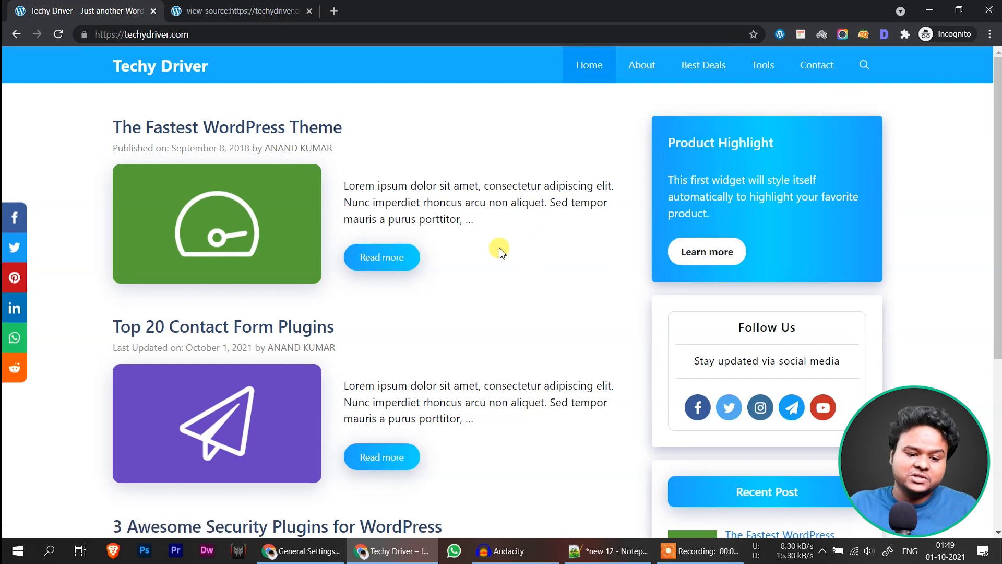
key("alt+Tab")
scroll(449, 302, "down", 4)
scroll(419, 336, "down", 4)
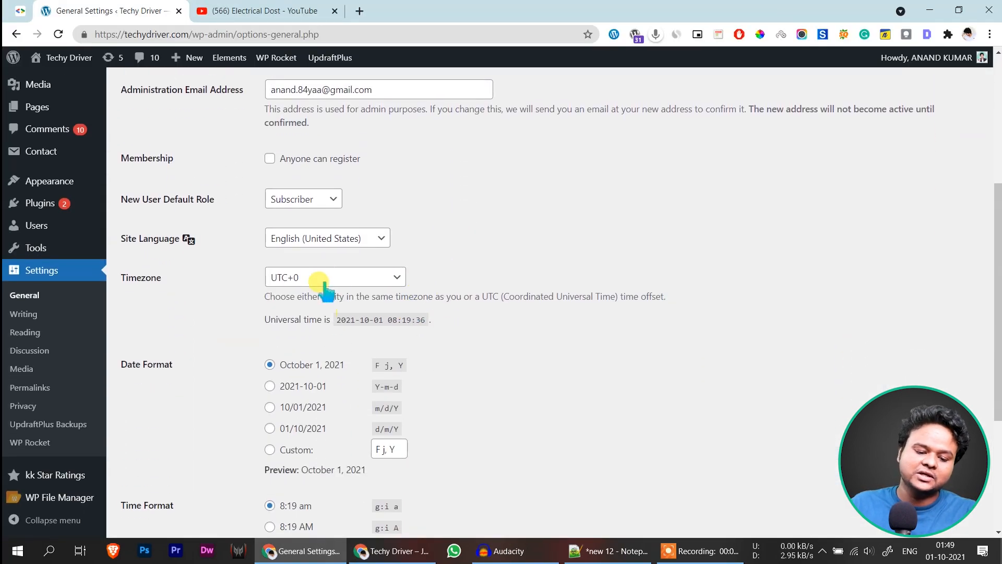
left_click(362, 108)
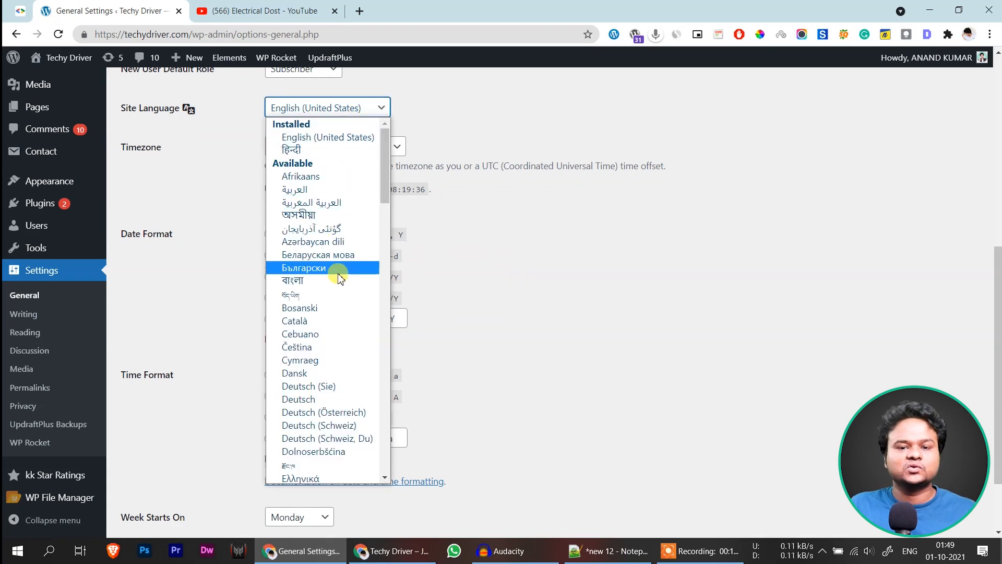
Copy the lang="en-US" attribute from the html tag in the Techy Driver page source
key("alt+Tab")
left_click(237, 11)
double_click(99, 114)
left_click_drag(99, 114, 209, 116)
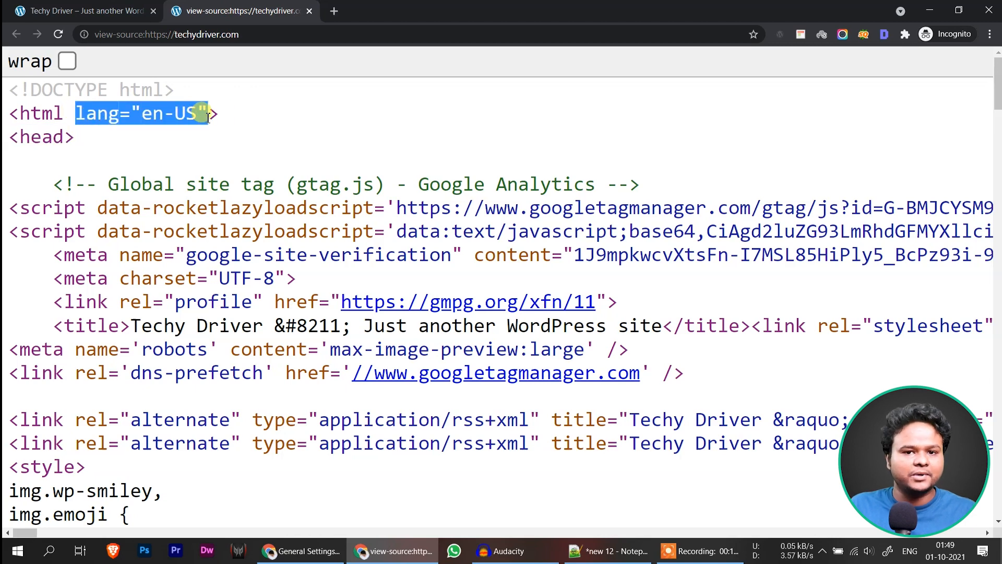
right_click(181, 120)
left_click(203, 130)
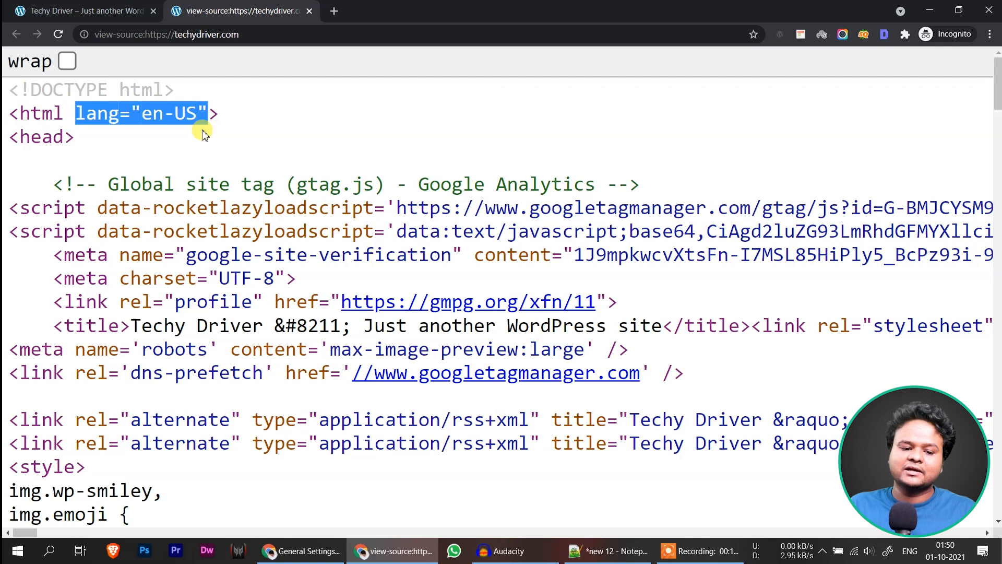
Return to the dashboard and open the theme editor for the GeneratePress theme files
key("alt+Tab")
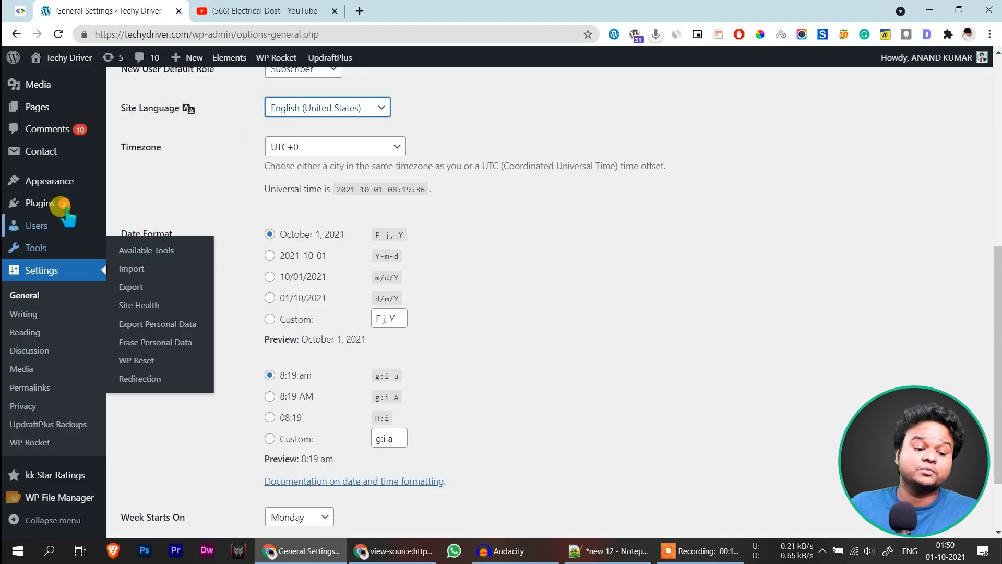
mouse_move(68, 184)
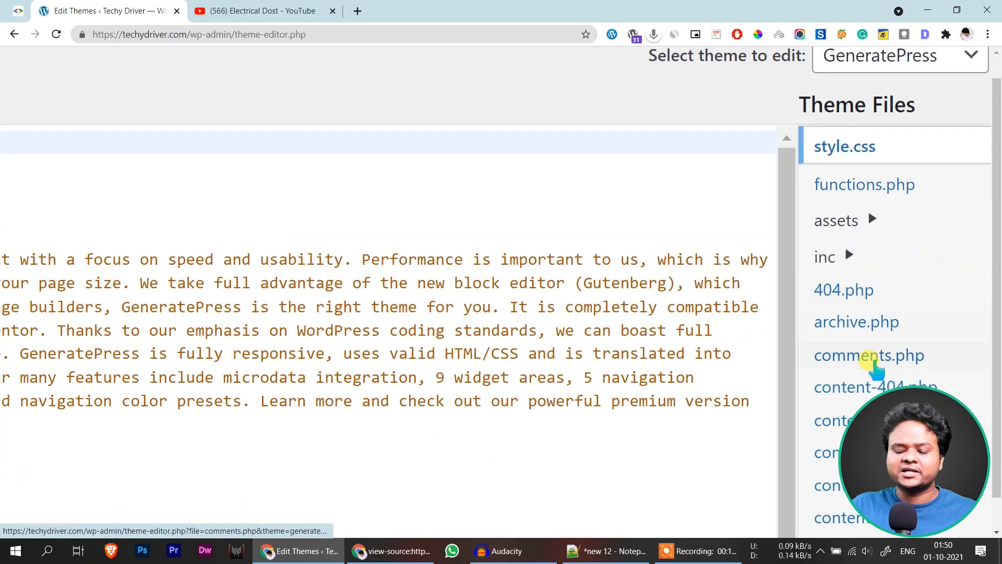
Open the theme's header.php file and locate the language_attributes() call in the html tag
scroll(881, 328, "down", 2)
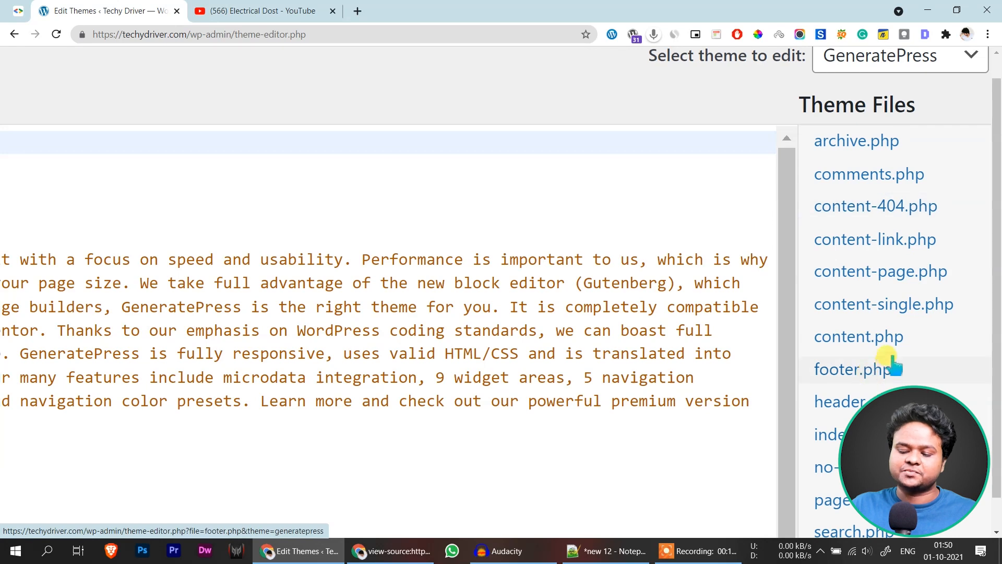
left_click(820, 402)
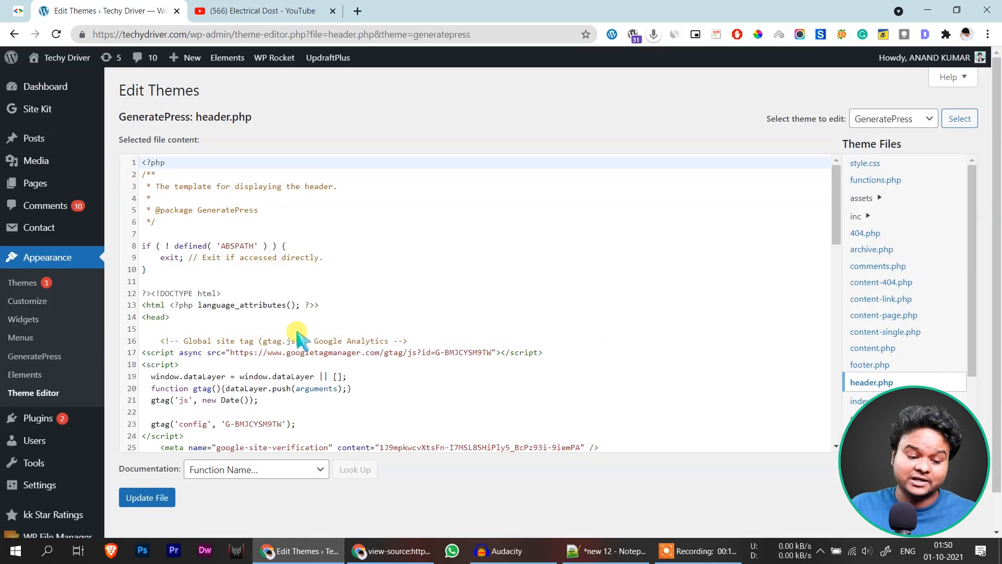
key("ctrl+plus")
key("ctrl+plus")
key("ctrl+plus")
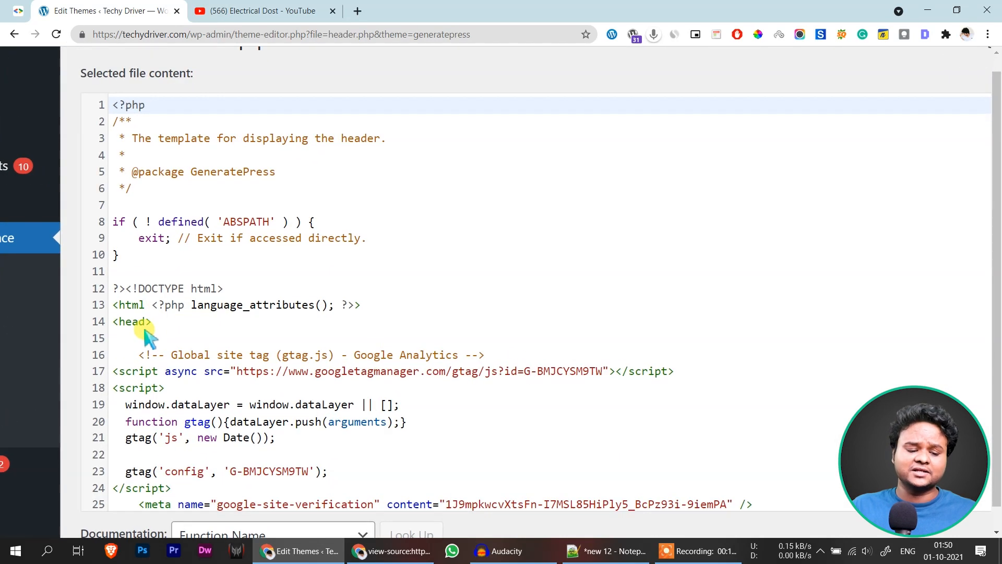
key("ctrl+plus")
key("ctrl+plus")
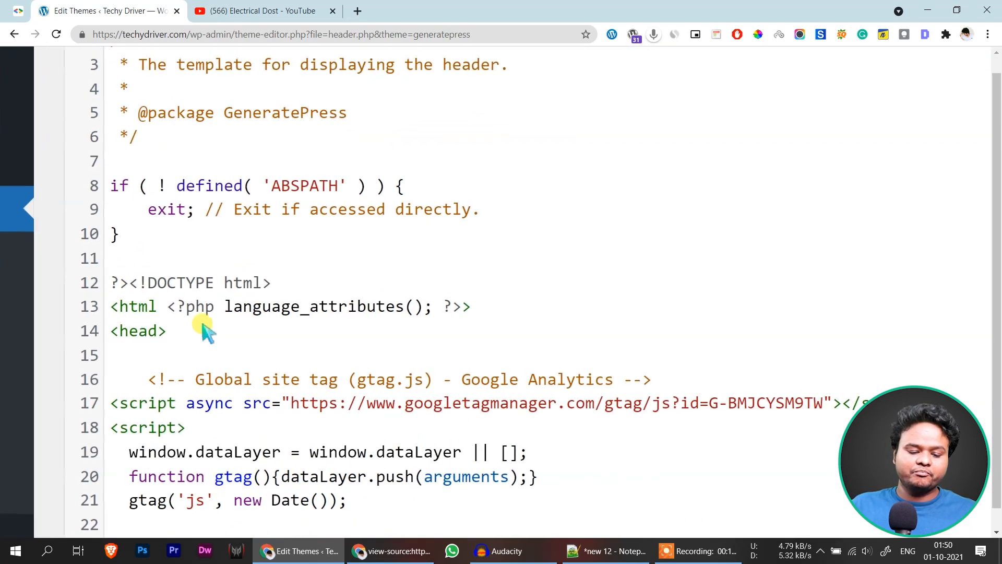
left_click_drag(186, 308, 418, 301)
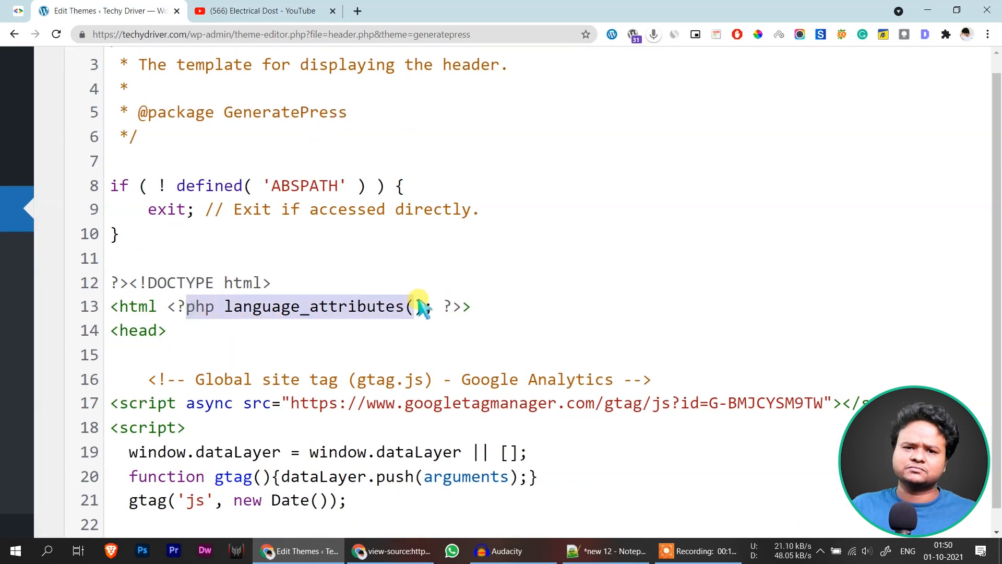
left_click(228, 312)
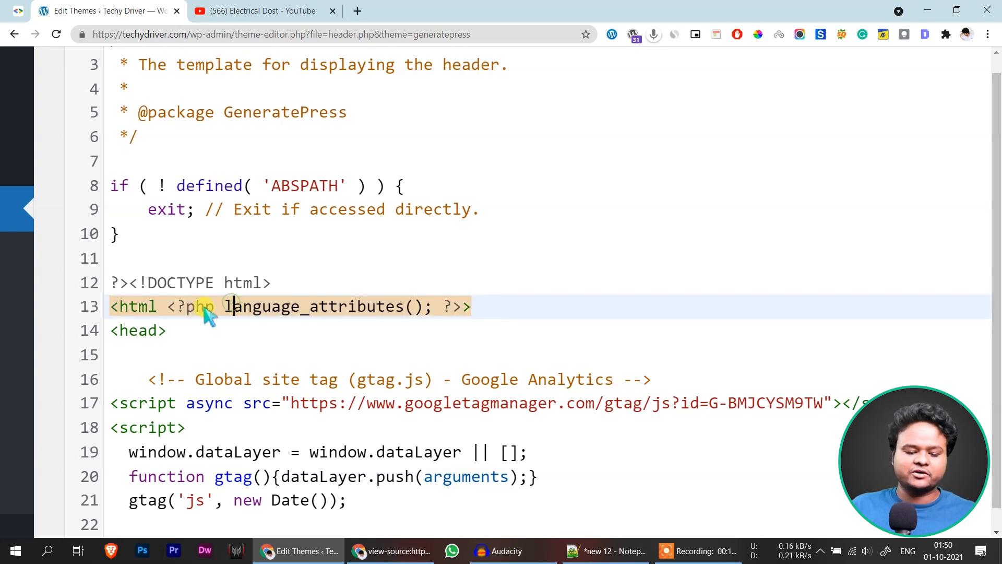
Remove the language_attributes(); call from the PHP block inside the html tag on line 13
left_click(248, 269)
left_click(225, 307)
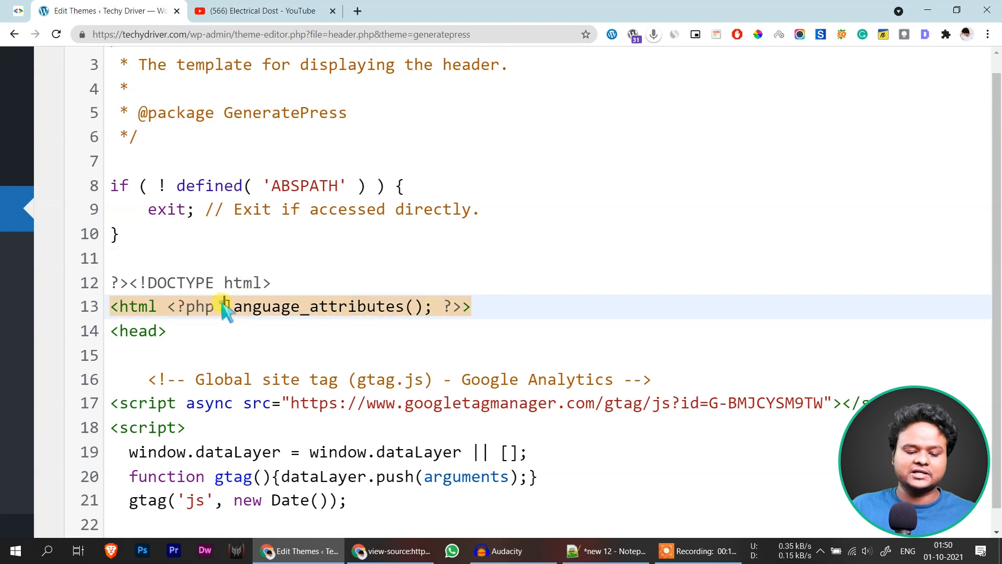
left_click(426, 309, "shift")
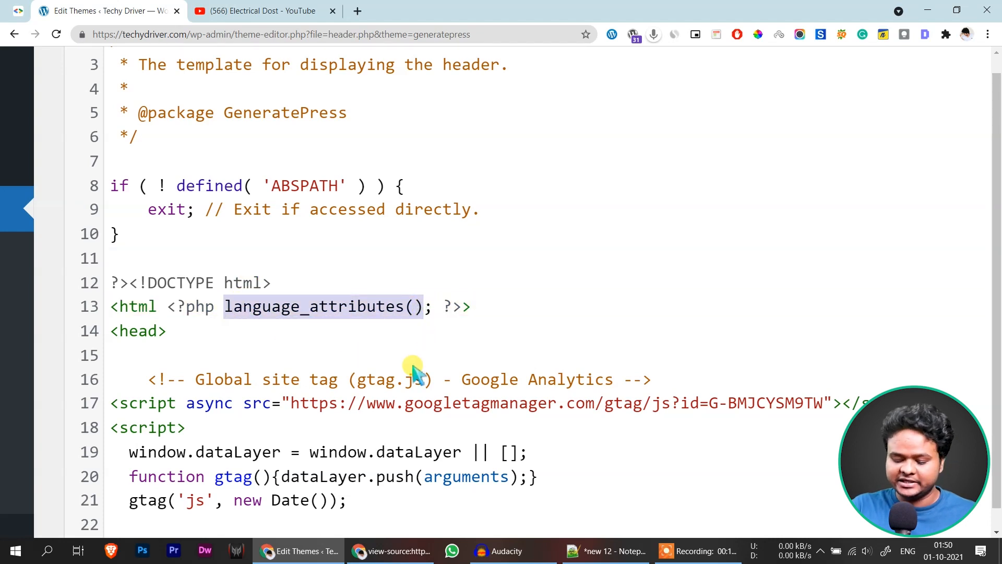
key("Delete")
key("BackSpace")
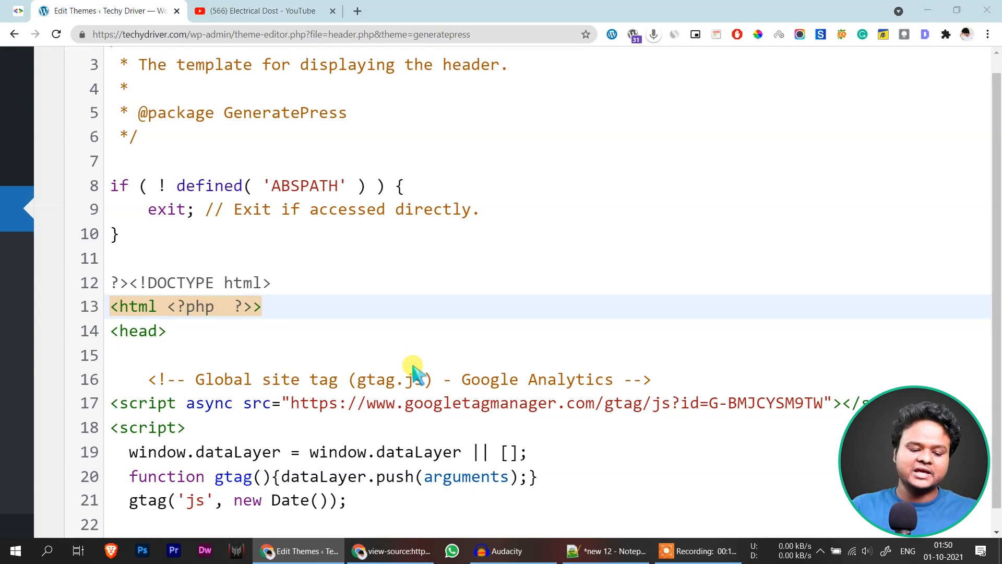
Write echo 'lang="hi-IN"' in the html tag's PHP block, taking the lang attribute from the clipboard history
key("super+e")
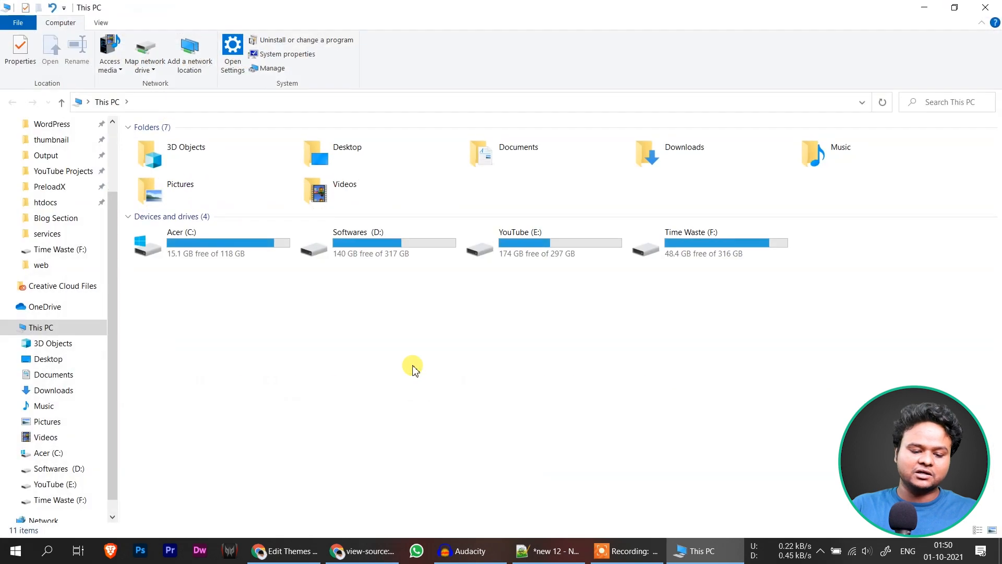
left_click(997, 5)
type("e")
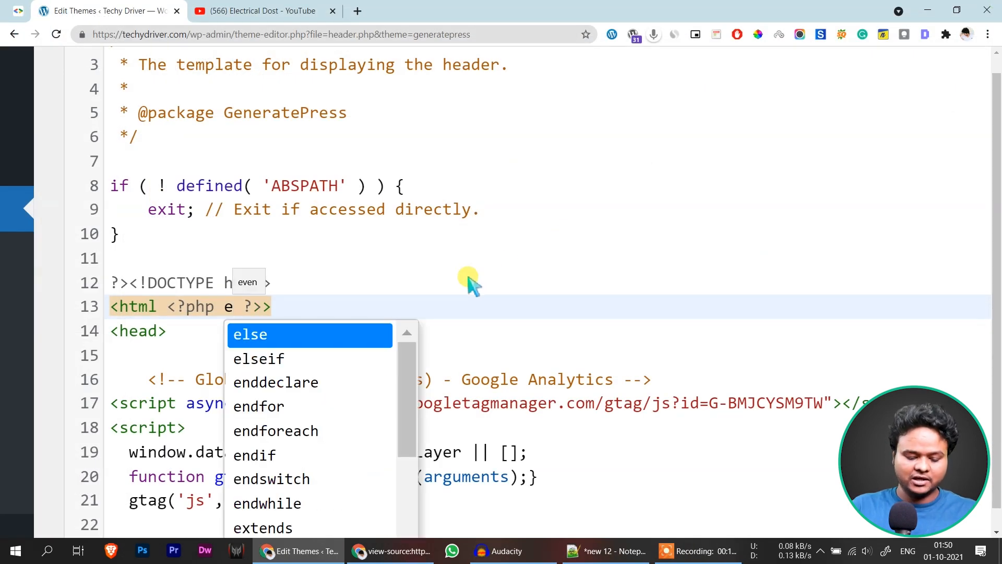
type("ch")
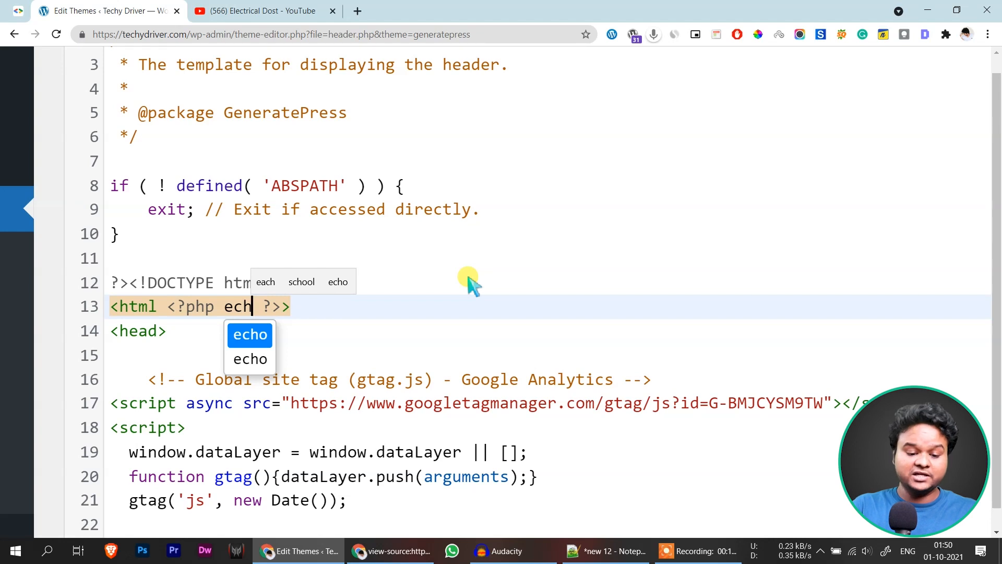
type("o")
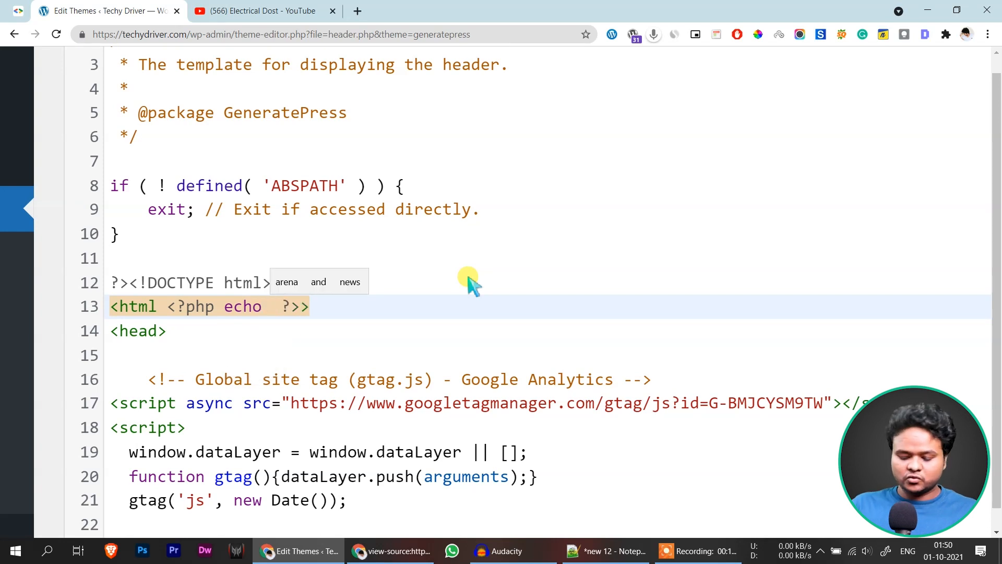
type("'")
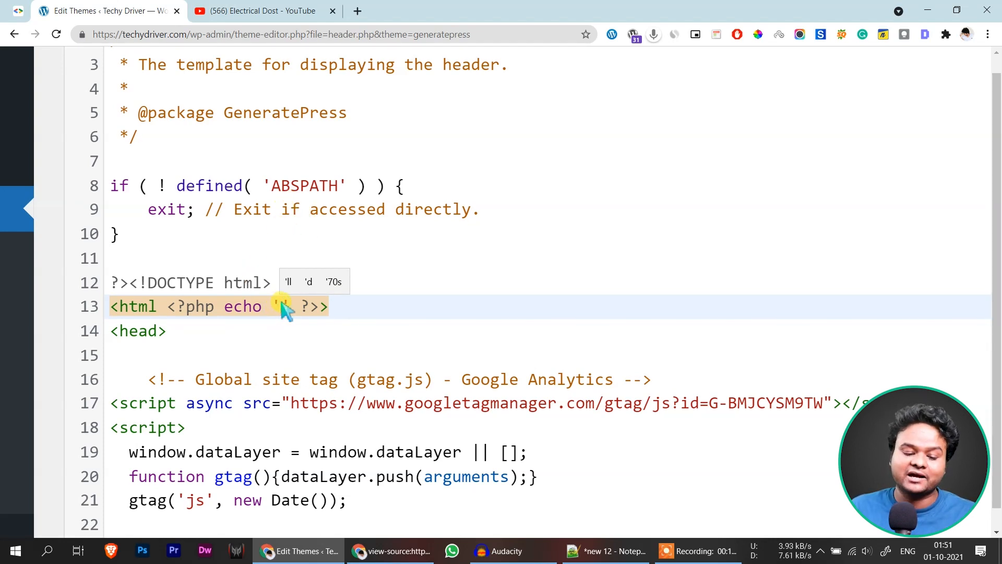
key("super+v")
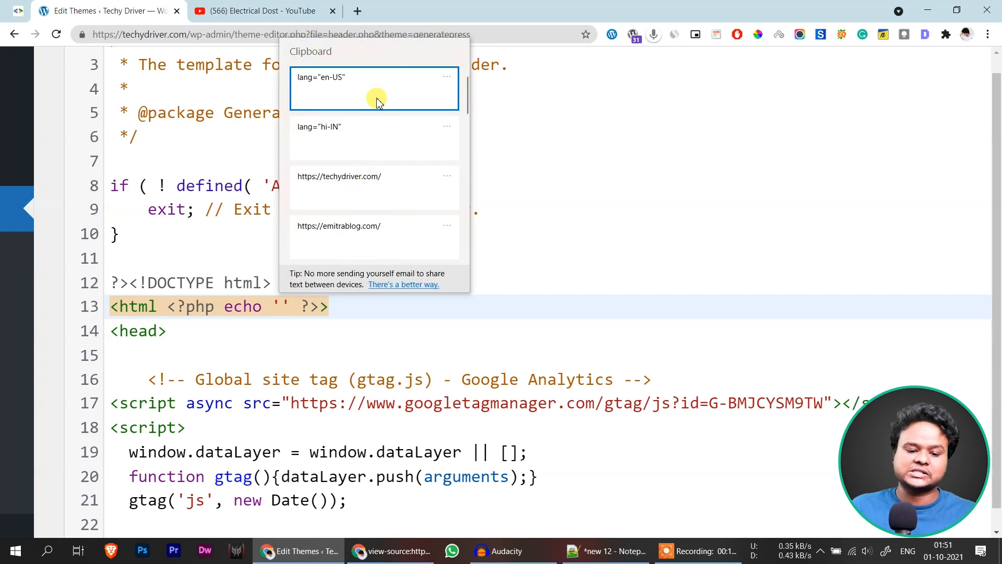
left_click(330, 133)
Check the quoted lang attribute on line 13 and end the echo statement with a semicolon
left_click_drag(283, 307, 385, 310)
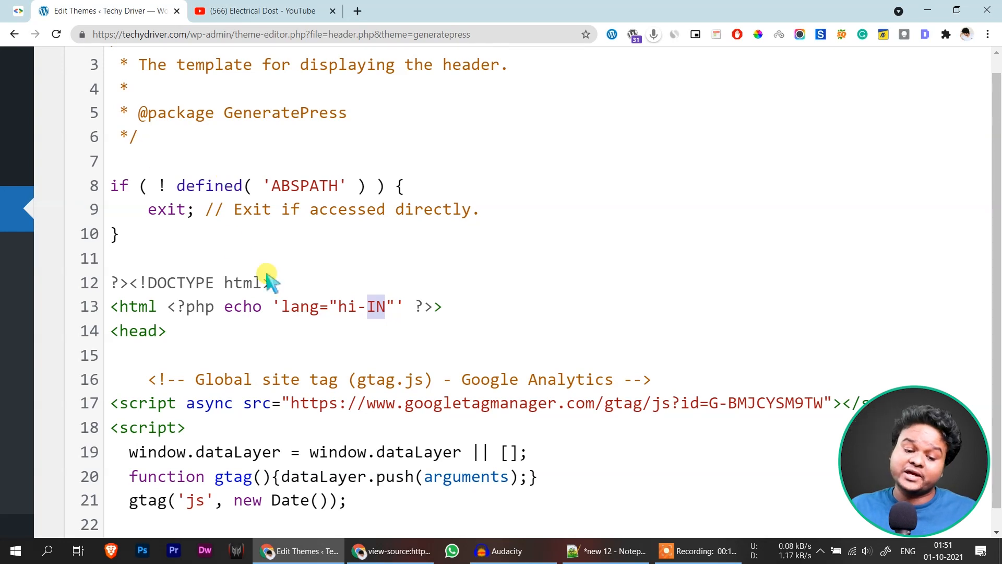
left_click(281, 311)
key("shift+Home")
left_click(387, 307, "shift")
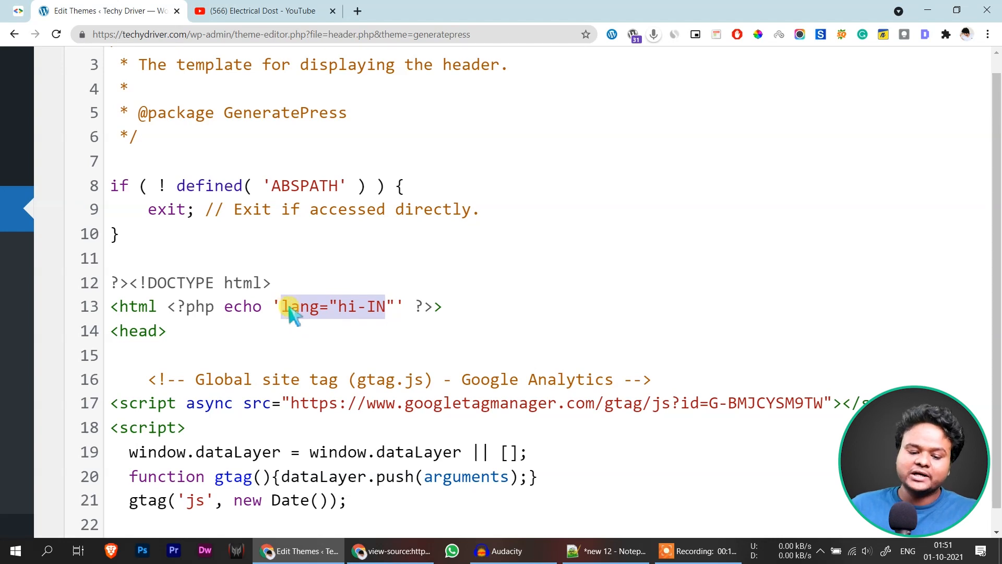
left_click(393, 312)
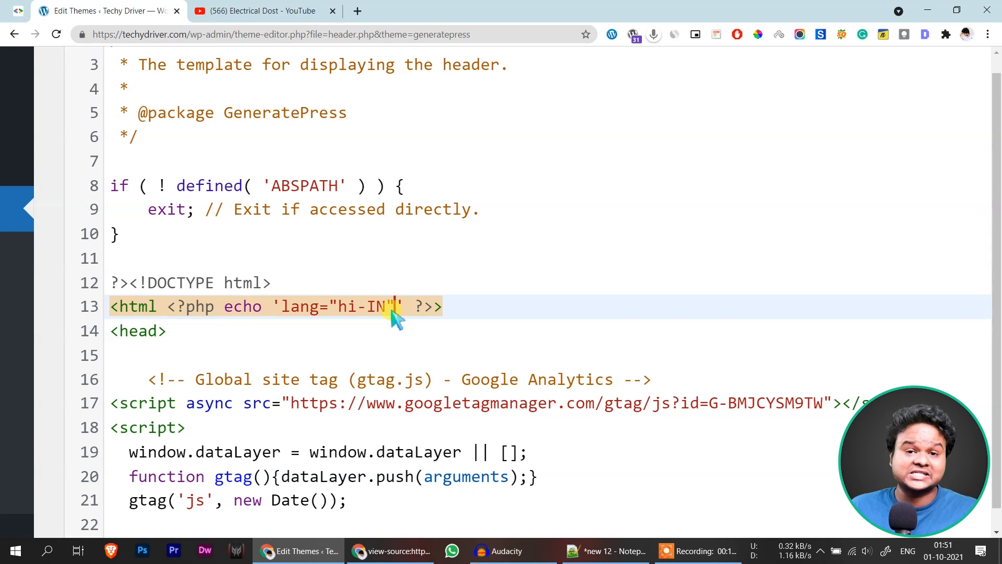
left_click(404, 304)
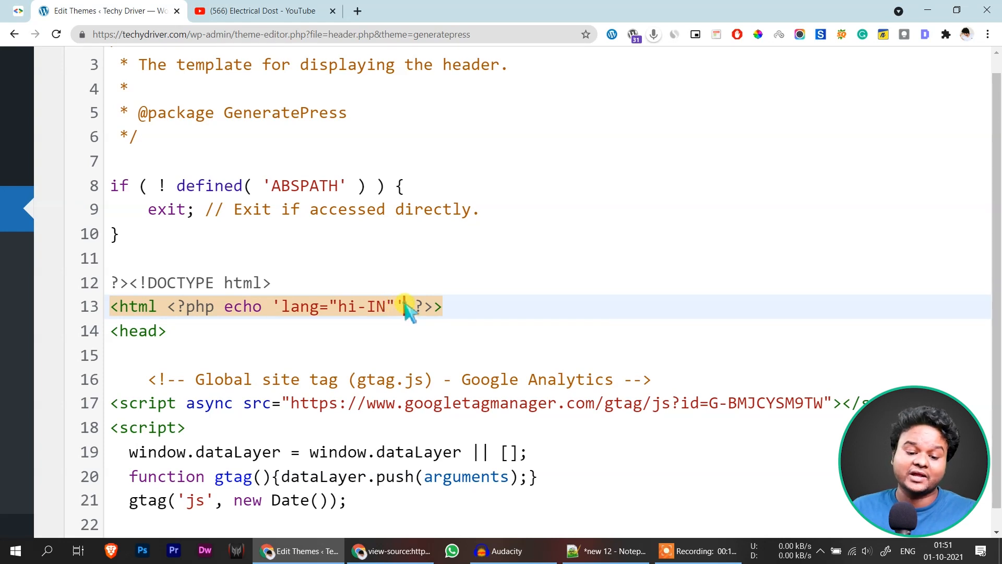
type(";")
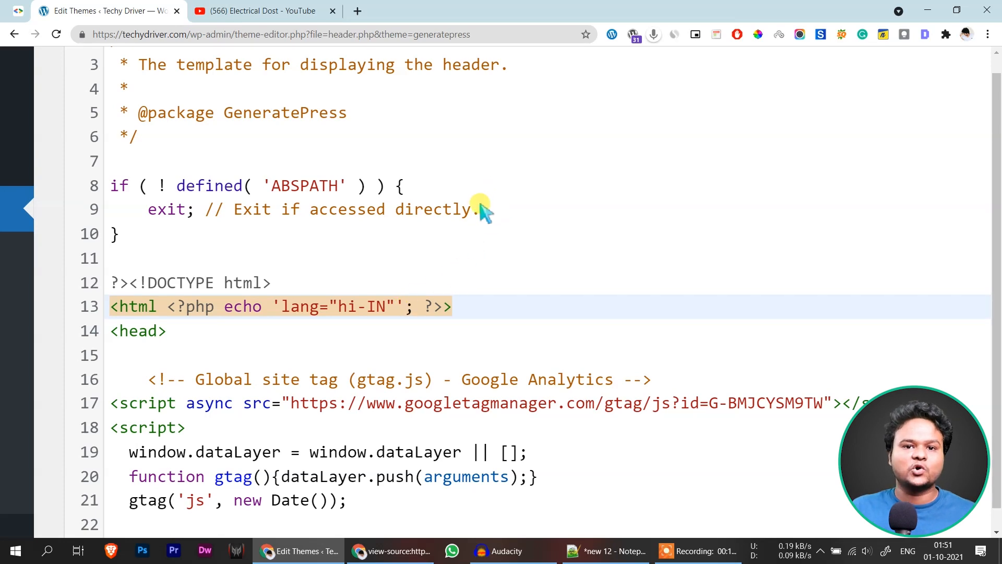
Save the edited header.php file and clear the WP Rocket cache
key("ctrl+0")
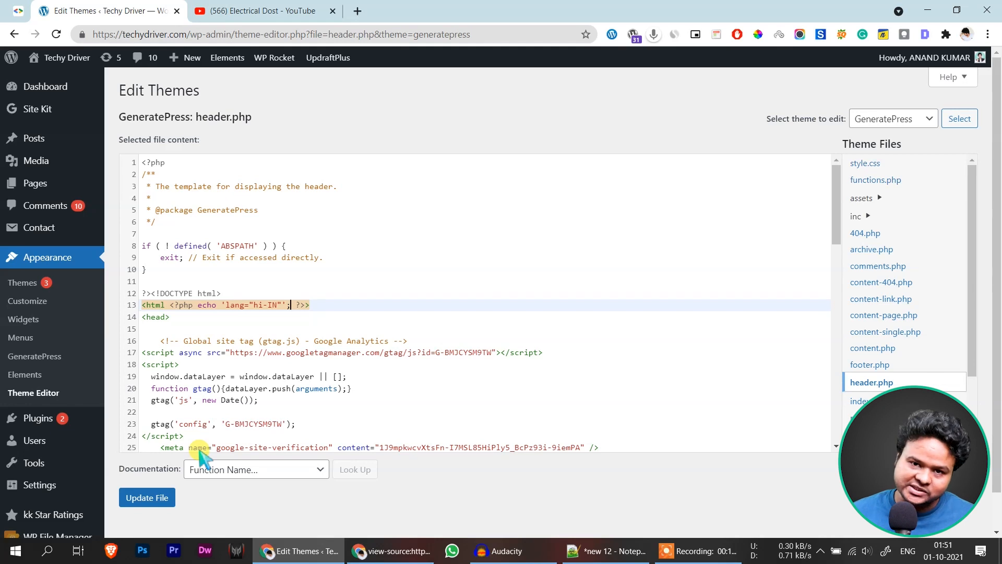
left_click(165, 501)
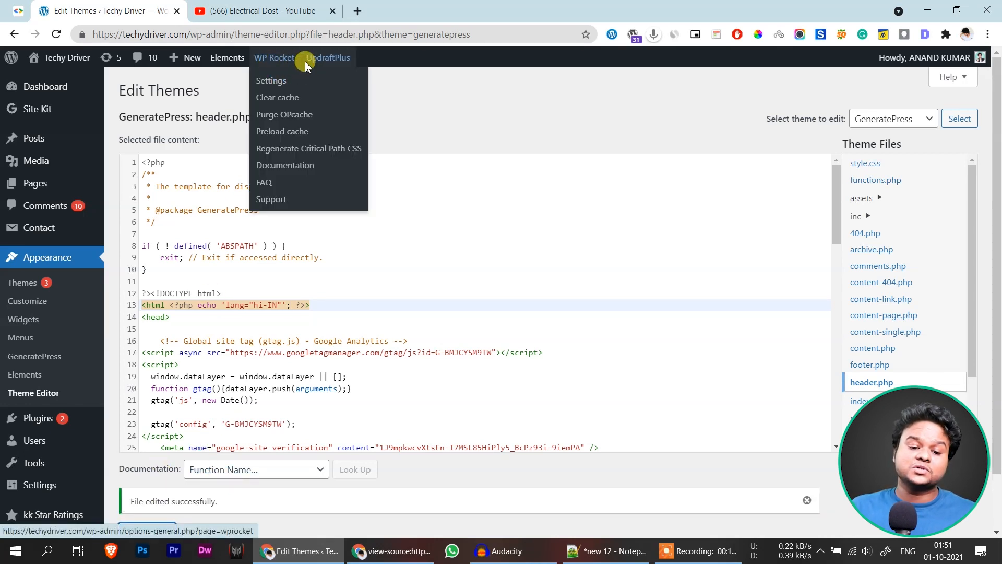
mouse_move(312, 61)
mouse_move(274, 58)
left_click(287, 98)
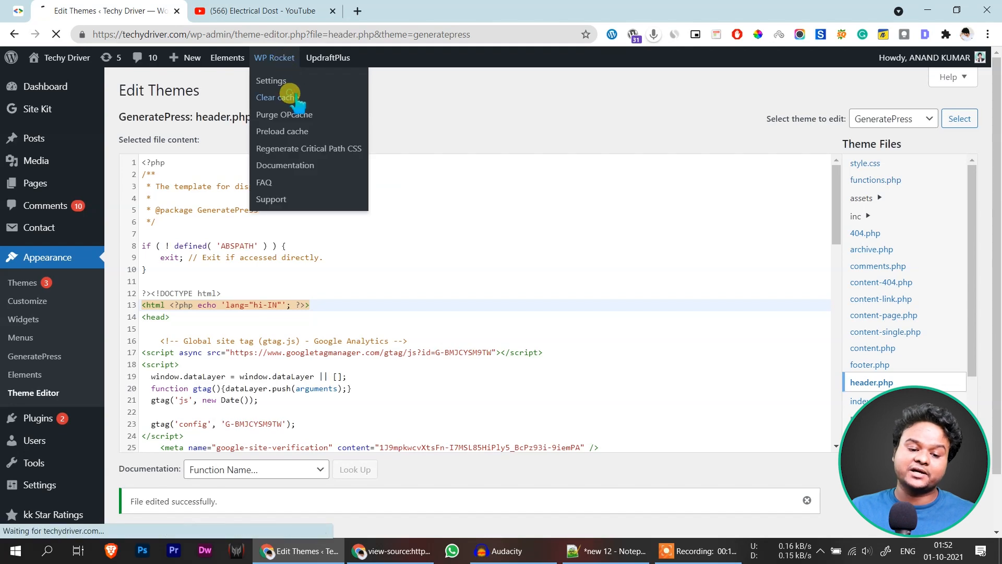
Reload the Techy Driver page source in the incognito window and examine the lang attribute in the html tag
left_click(391, 551)
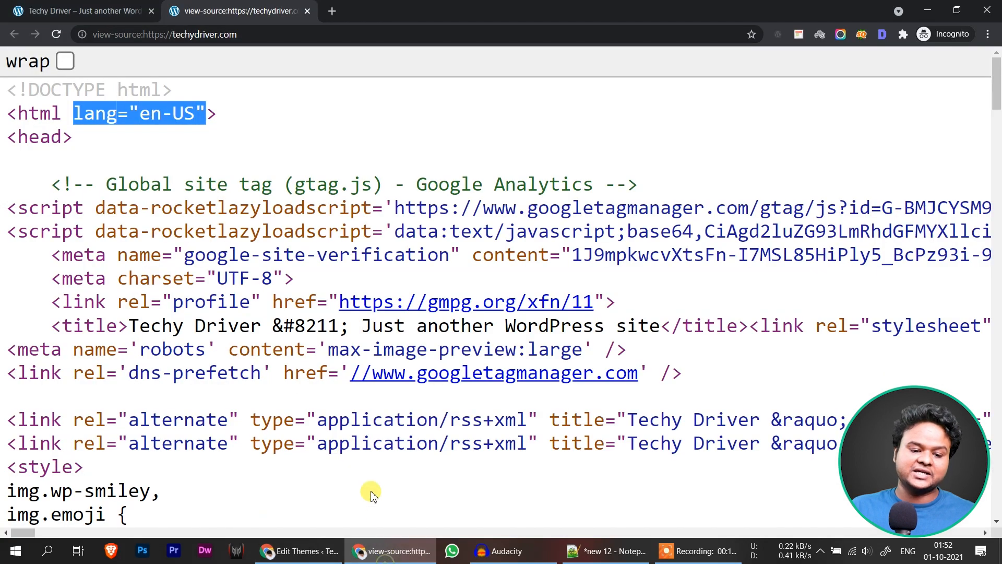
left_click(55, 34)
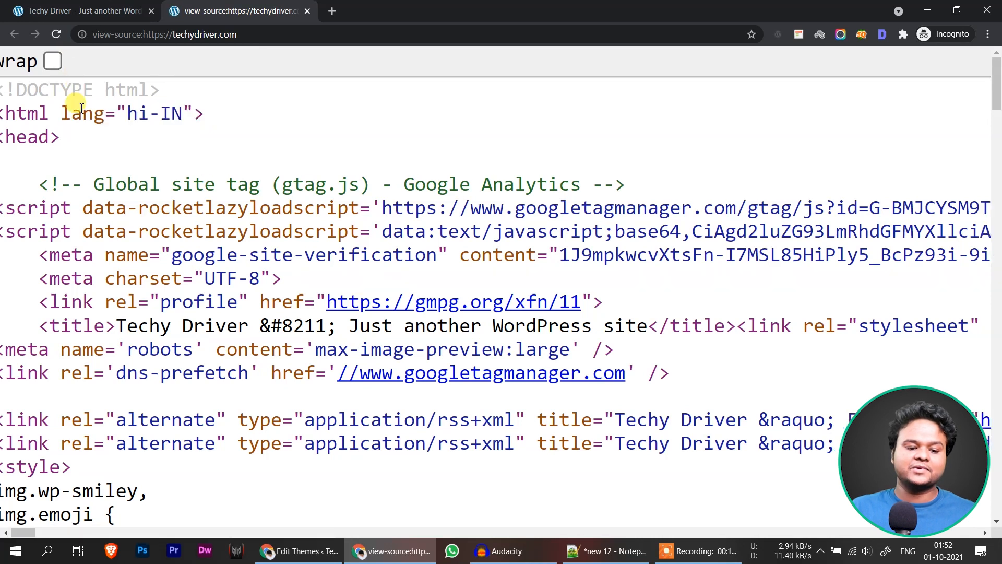
left_click_drag(61, 112, 61, 137)
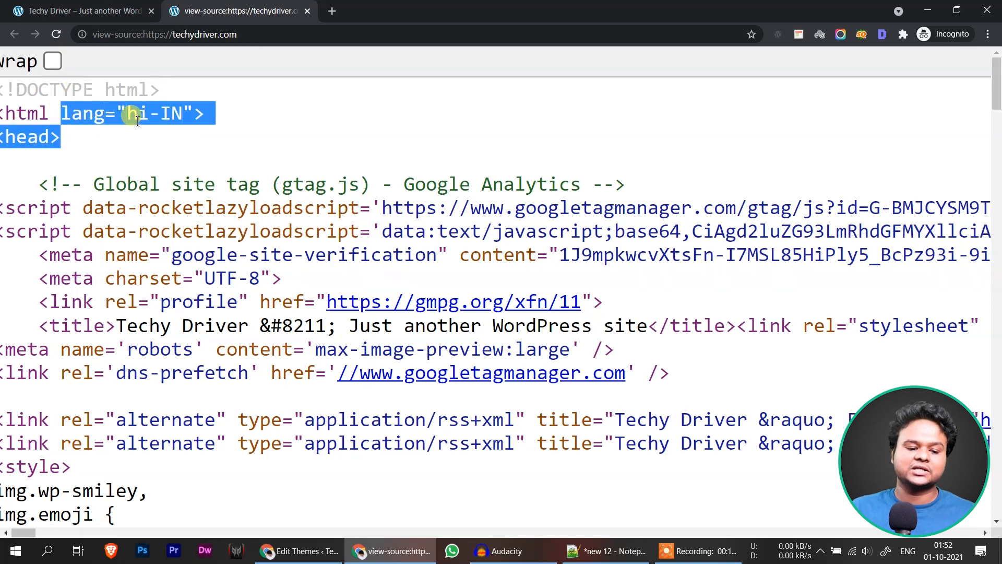
left_click(137, 120)
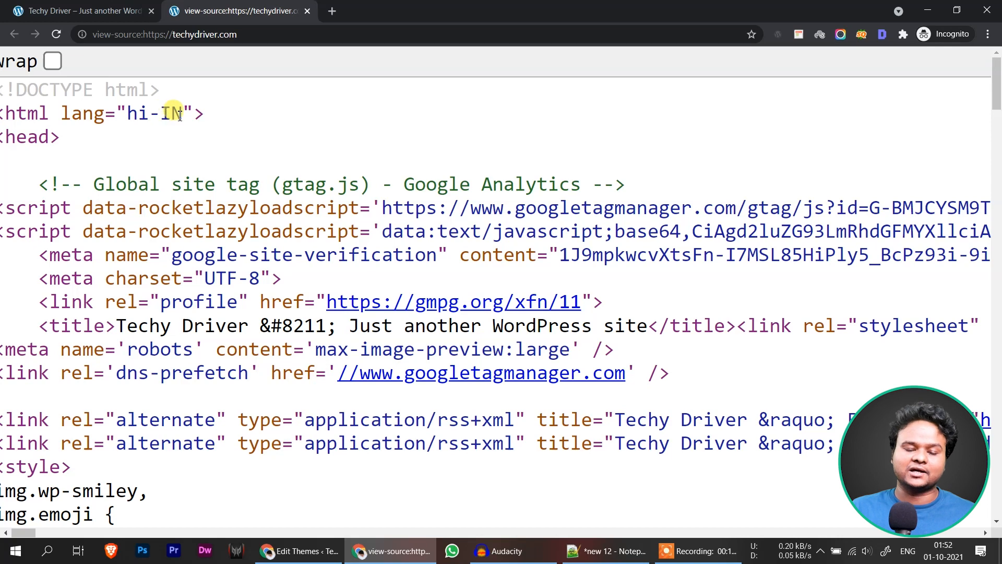
Go back to the dashboard's general settings and look over the Site Language choices without changing the selection
key("alt+Tab")
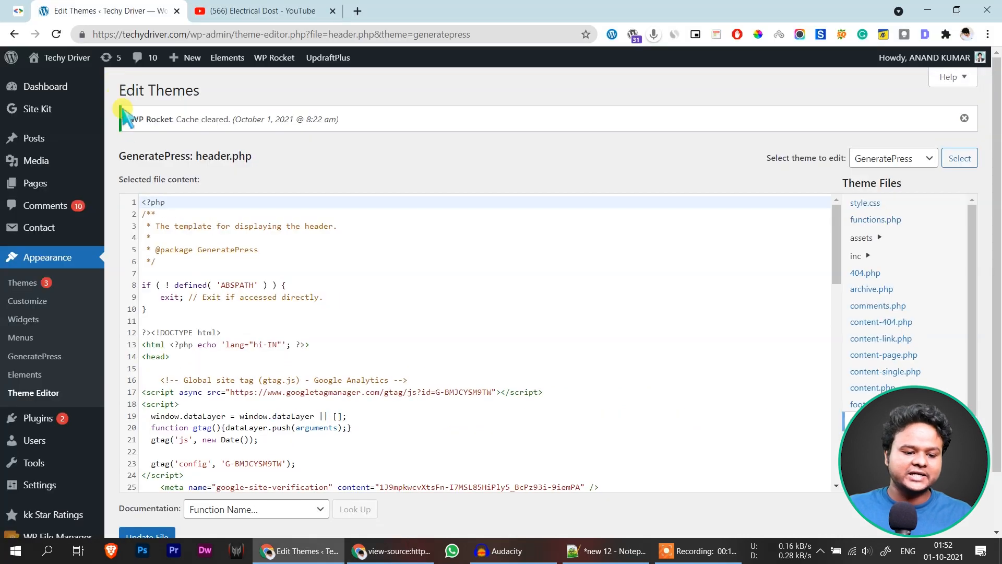
mouse_move(47, 238)
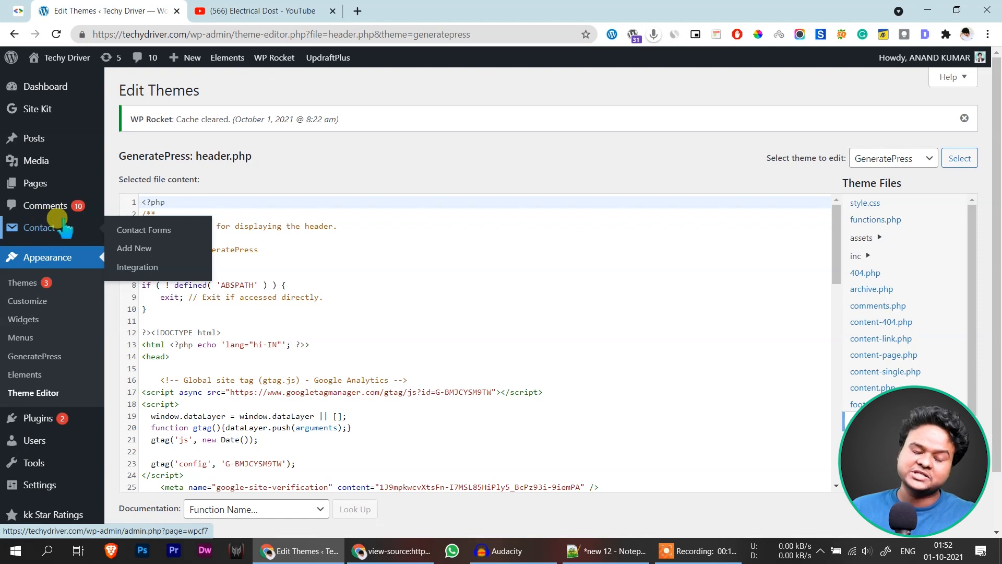
scroll(99, 428, "down", 1)
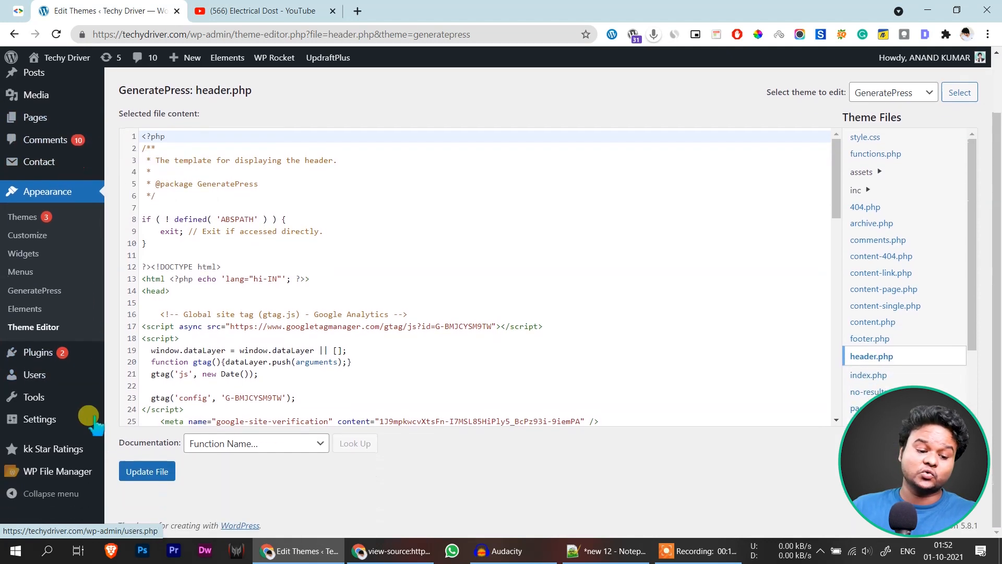
mouse_move(90, 392)
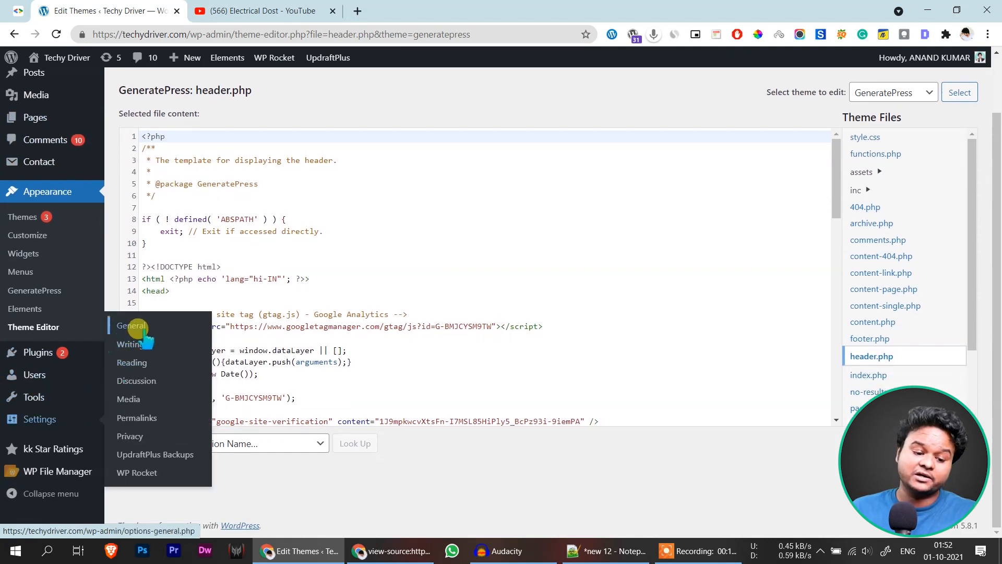
left_click(141, 328)
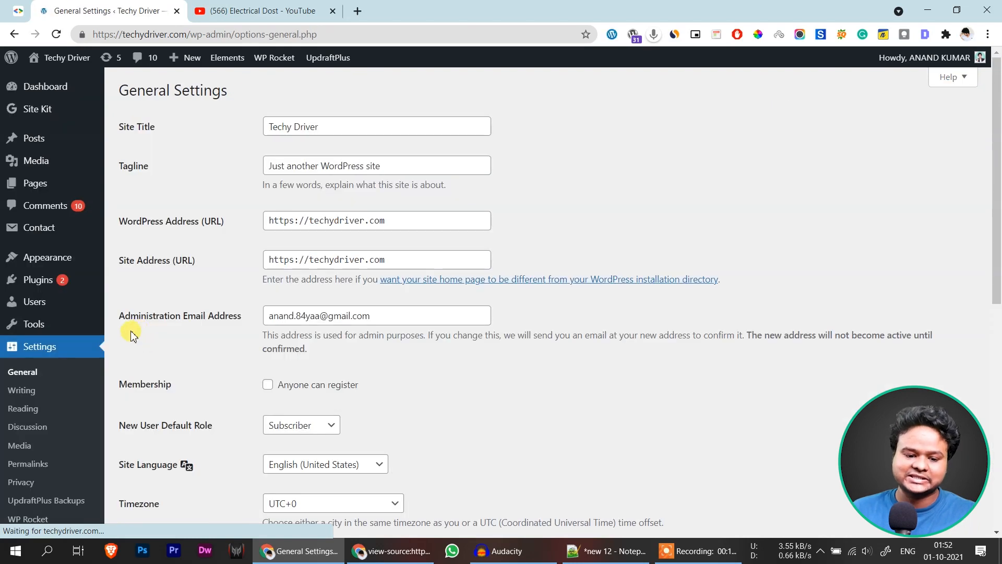
scroll(480, 366, "down", 5)
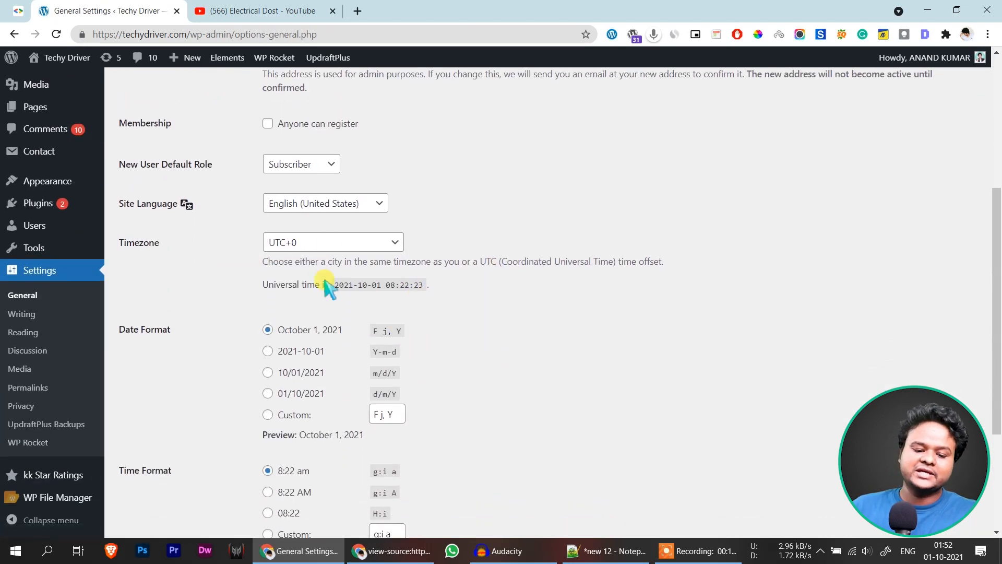
left_click(348, 203)
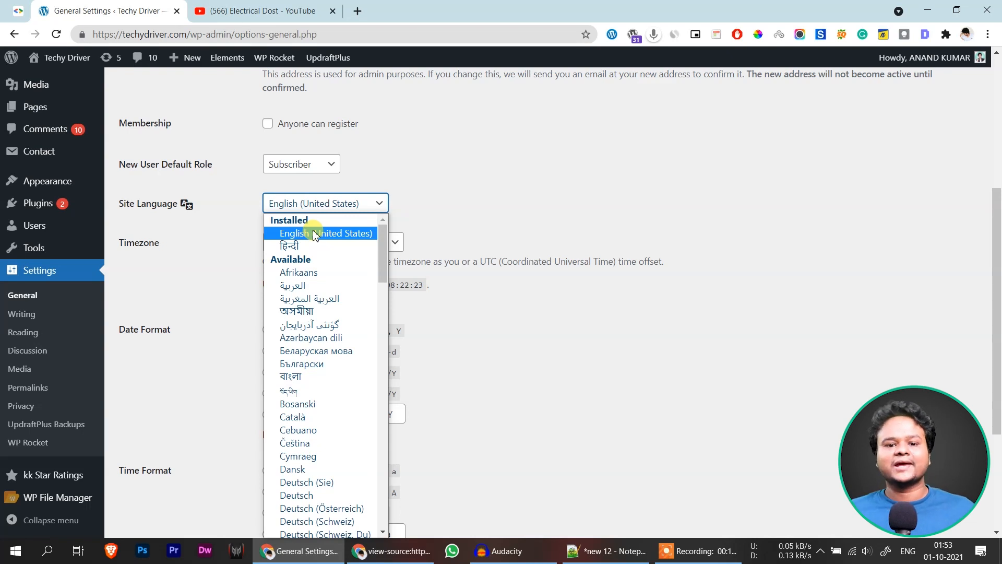
left_click(483, 186)
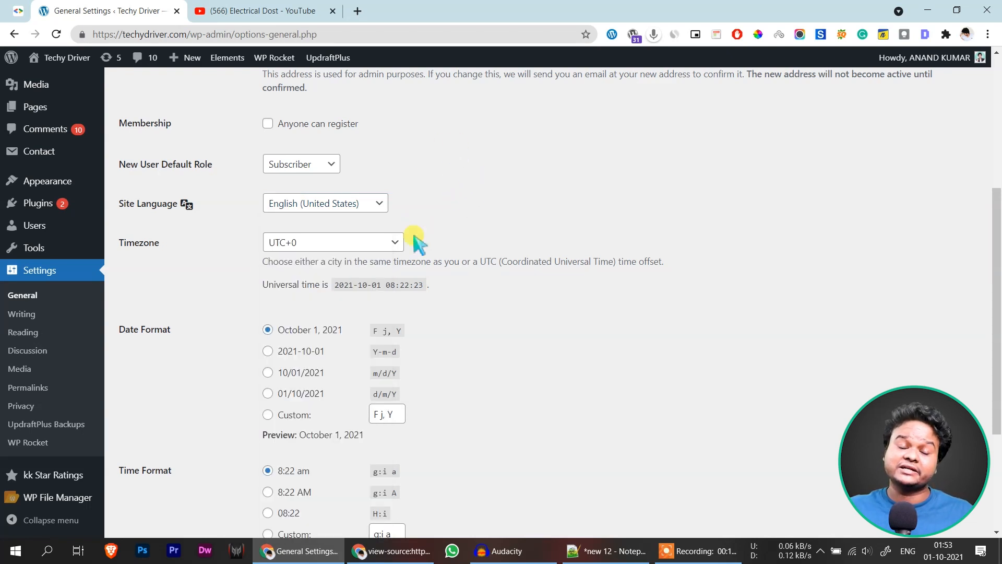
Check the html lang attribute in the incognito page source, then set the dashboard's Site Language to Urdu (اردو) and save the general settings
left_click(399, 546)
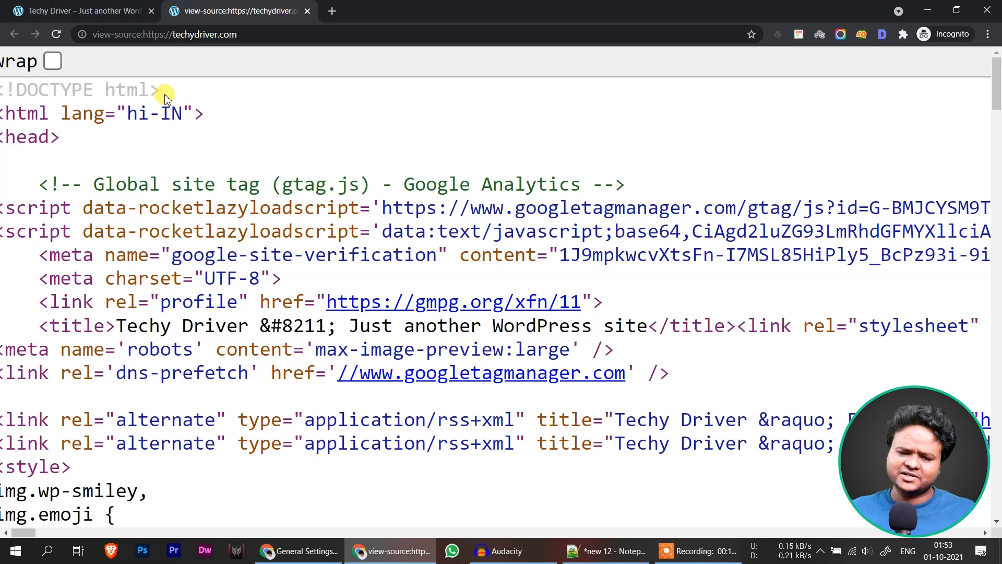
key("alt+Tab")
left_click(317, 203)
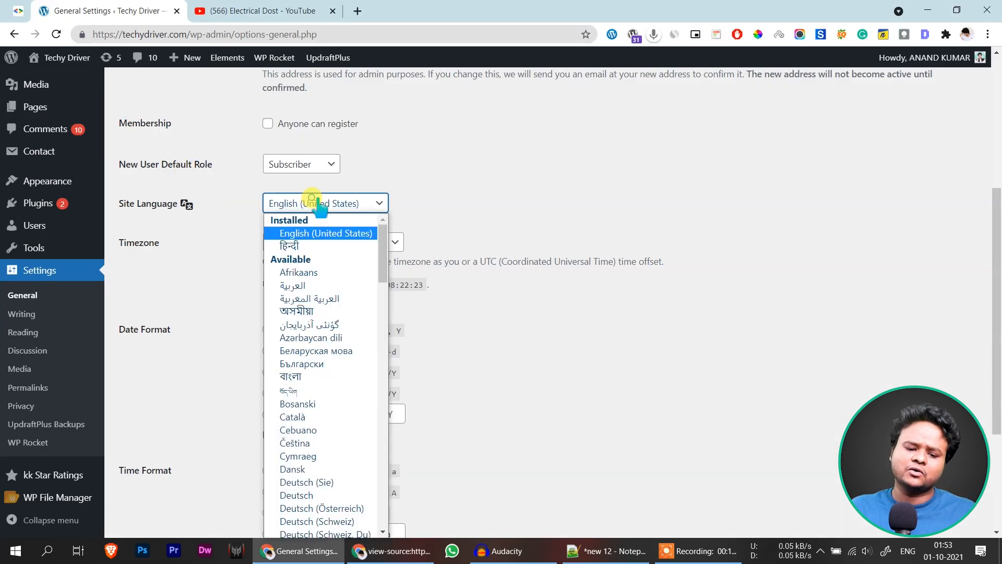
scroll(346, 378, "down", 15)
scroll(354, 407, "down", 10)
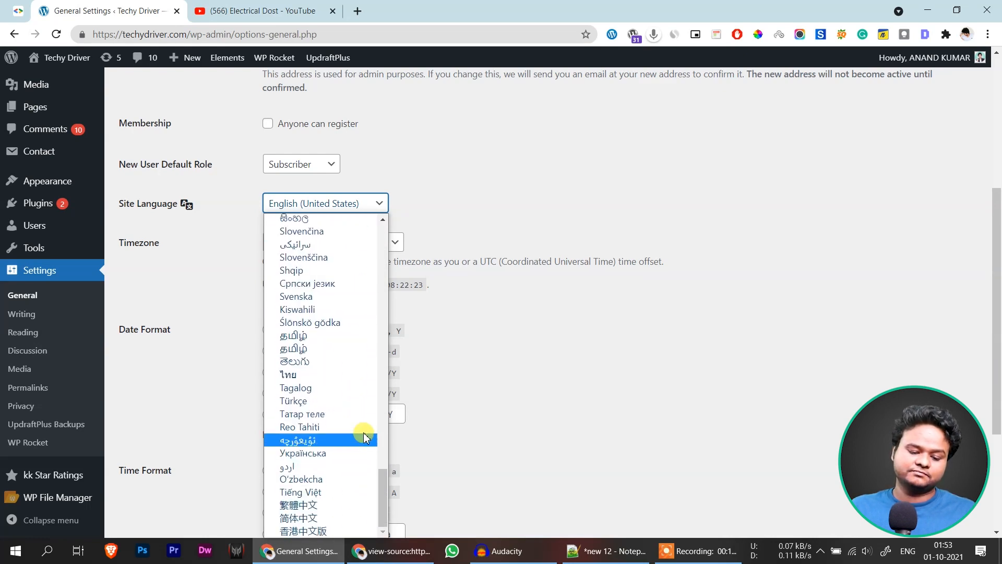
left_click(334, 466)
scroll(459, 417, "down", 4)
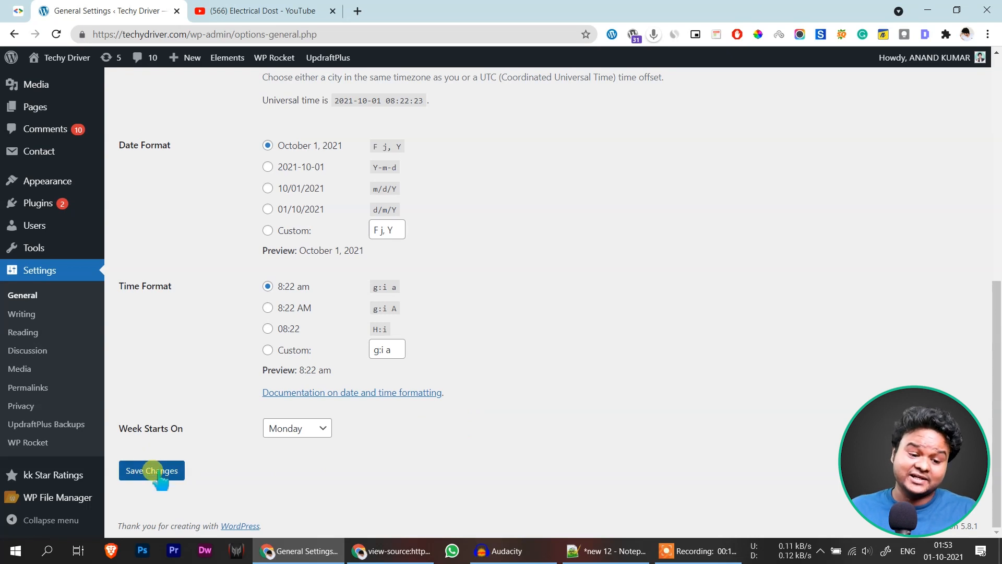
left_click(157, 473)
Look over the general settings page in Urdu, including the default role, site language, date and time format fields, without changing any selection
scroll(245, 436, "up", 3)
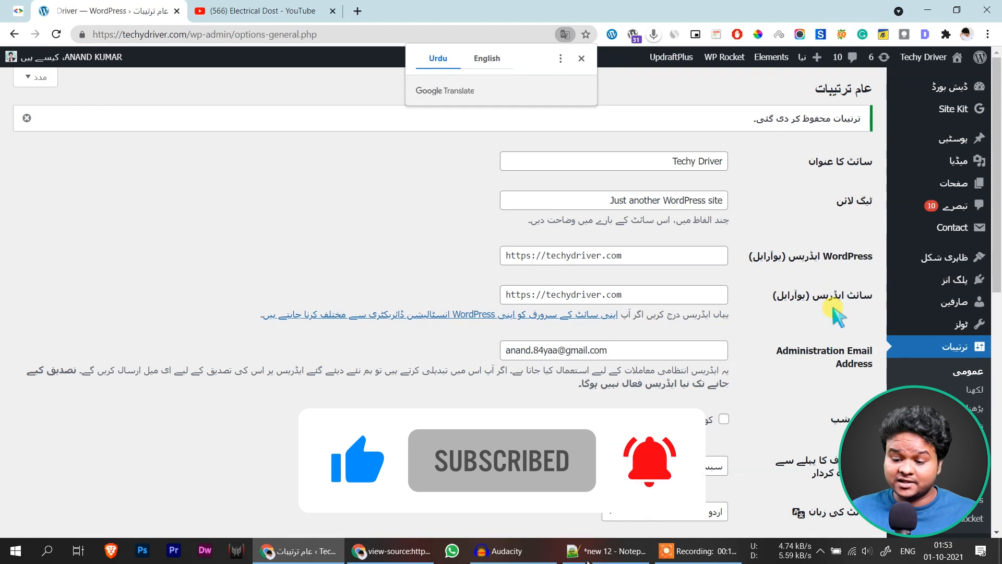
scroll(704, 396, "down", 1)
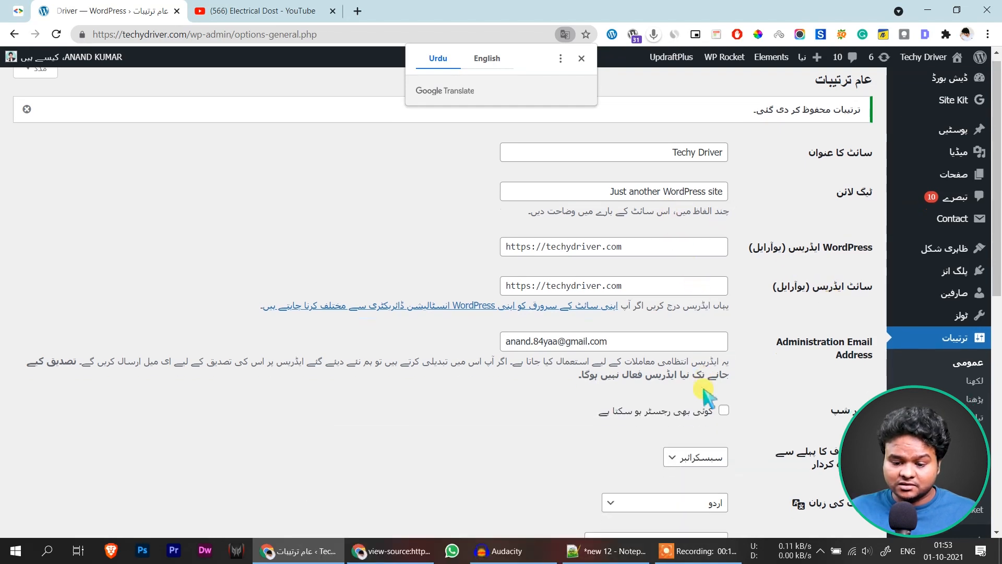
scroll(726, 397, "down", 2)
left_click(695, 336)
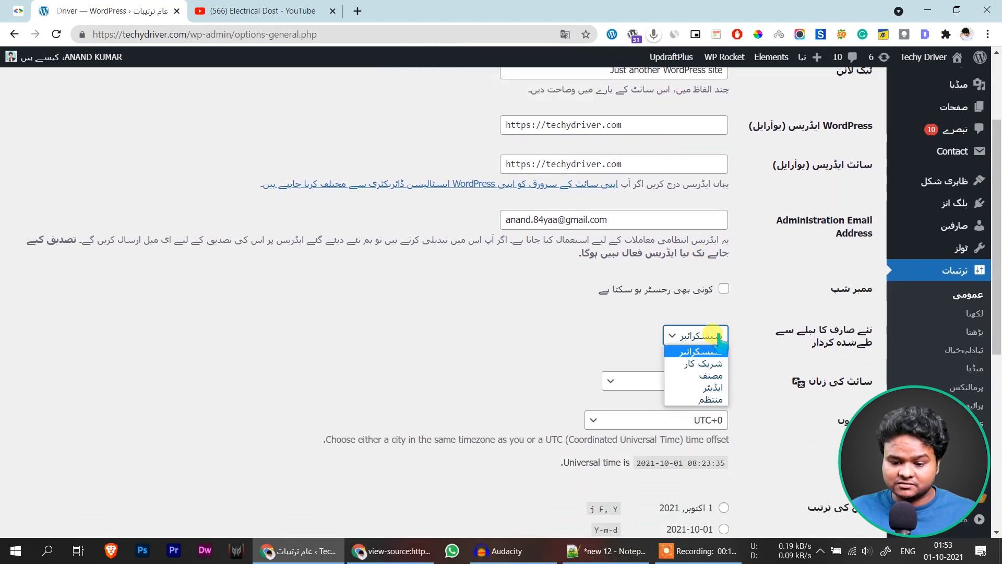
left_click(701, 351)
scroll(738, 331, "down", 2)
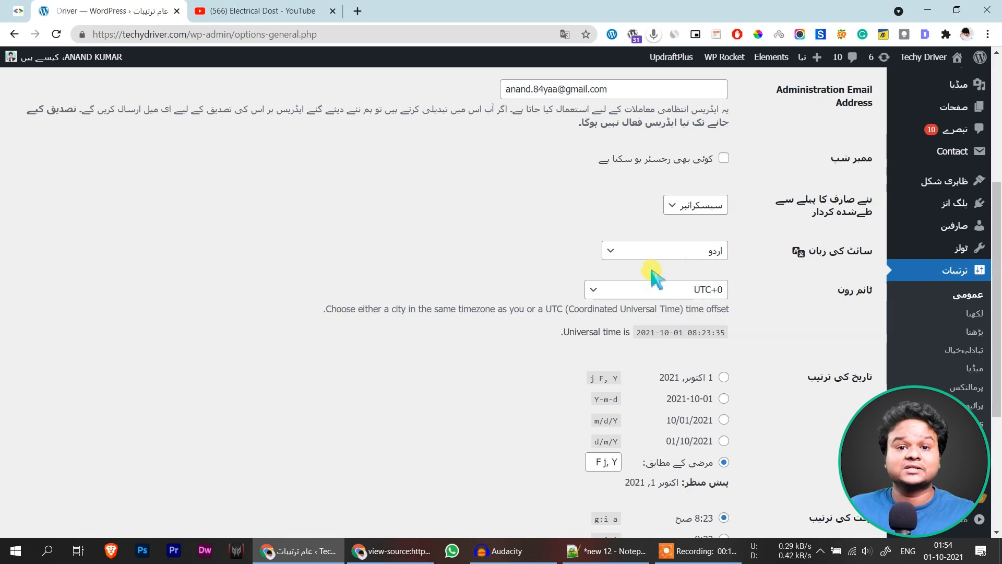
scroll(677, 329, "down", 4)
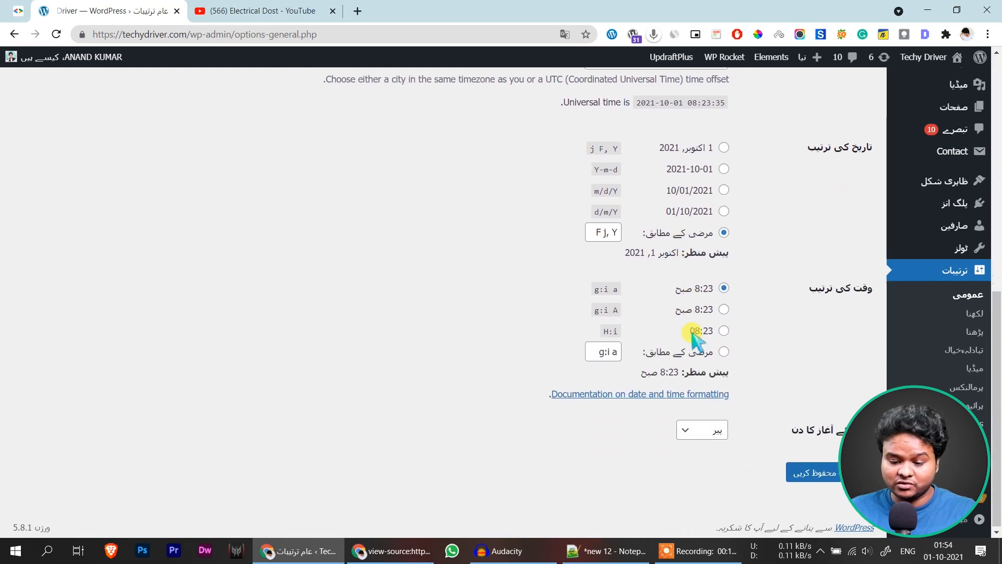
scroll(699, 344, "up", 2)
scroll(713, 360, "up", 7)
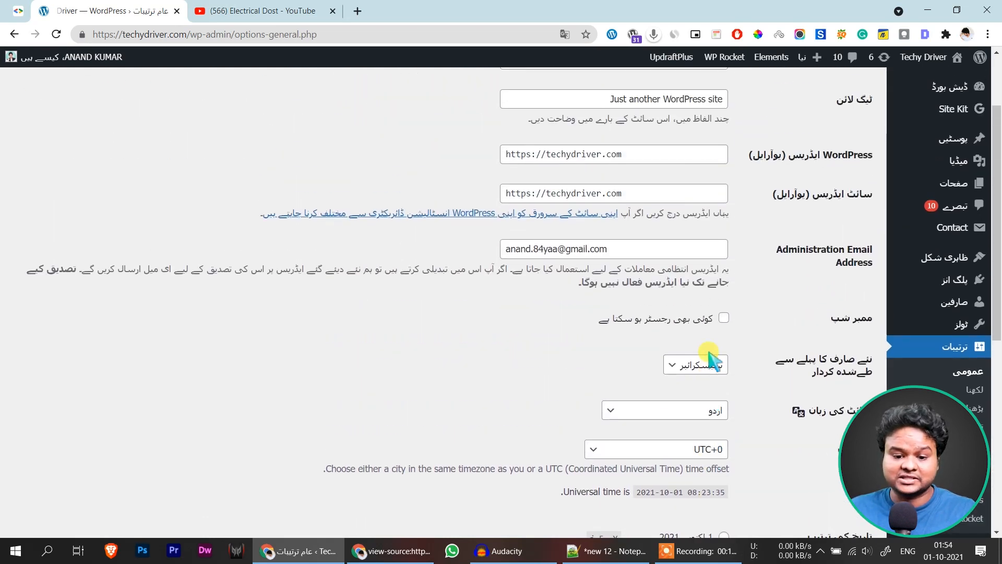
scroll(712, 360, "down", 2)
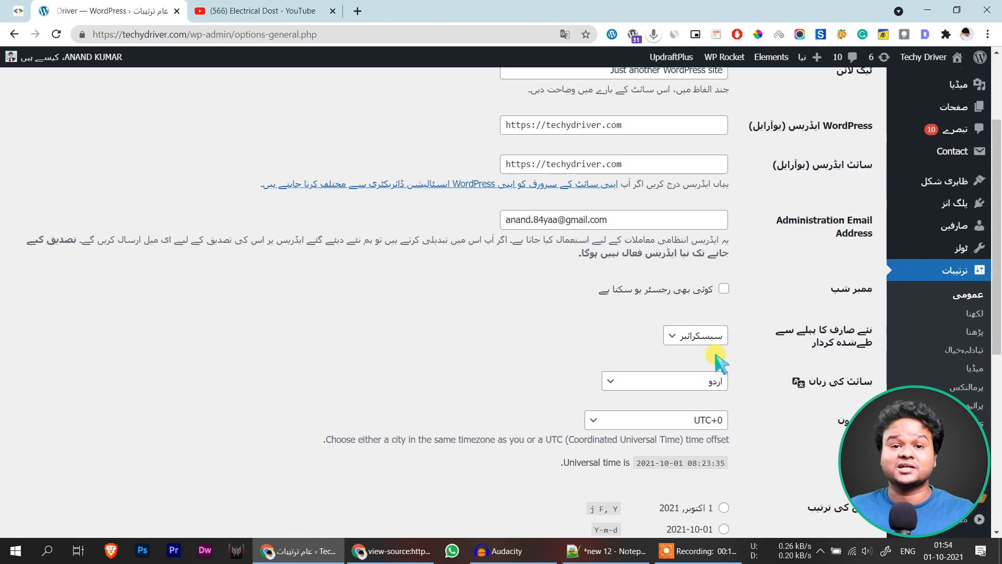